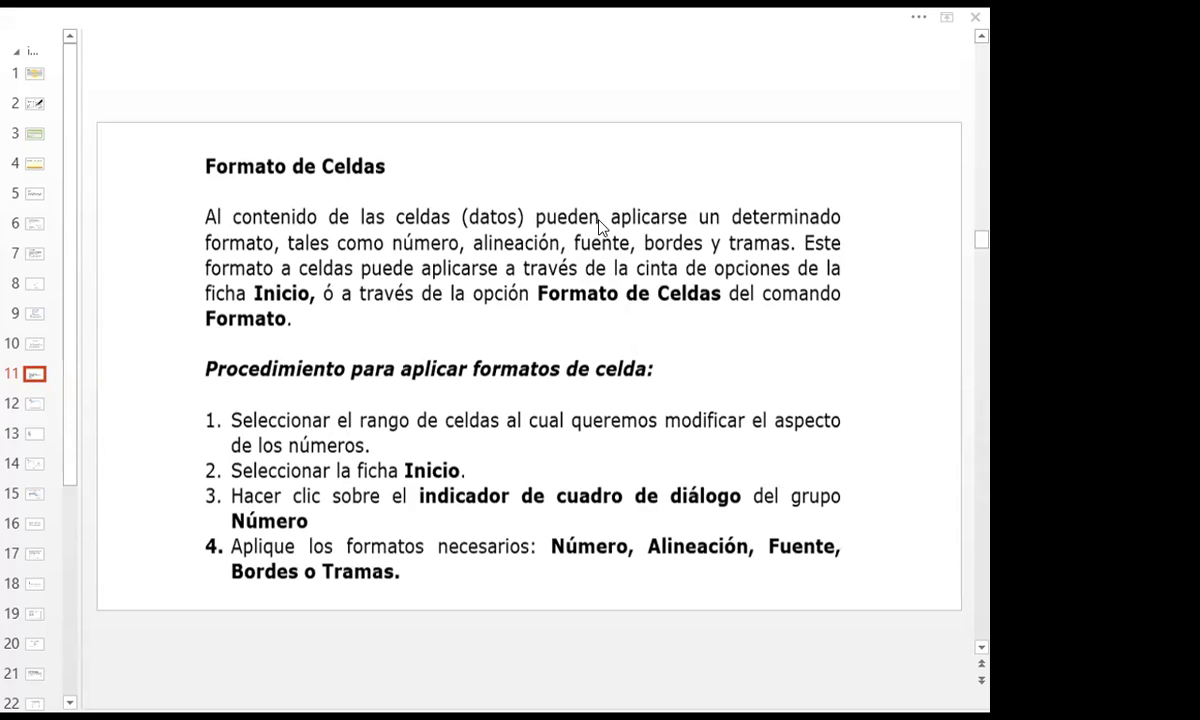
# Switch from the presentation to the Excel workbook and open the EJERCICIO DE INFORMACIÓN sheet
pyautogui.hotkey('alt', 'Tab')
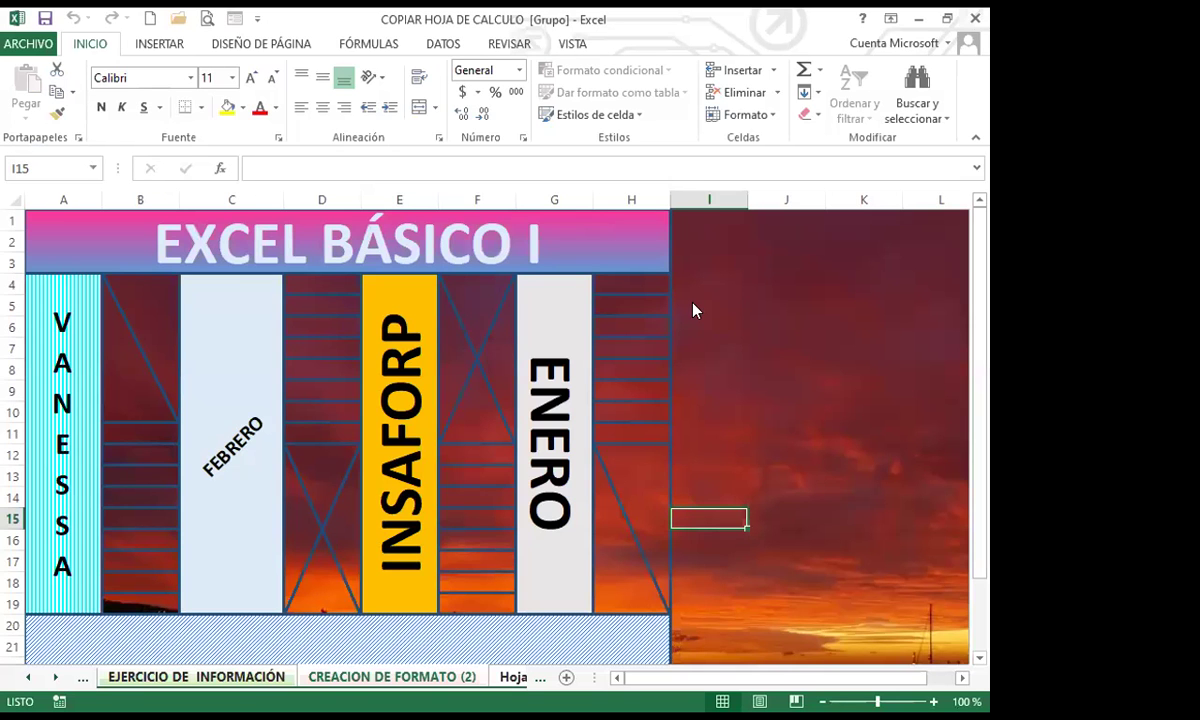
pyautogui.click(28, 678)
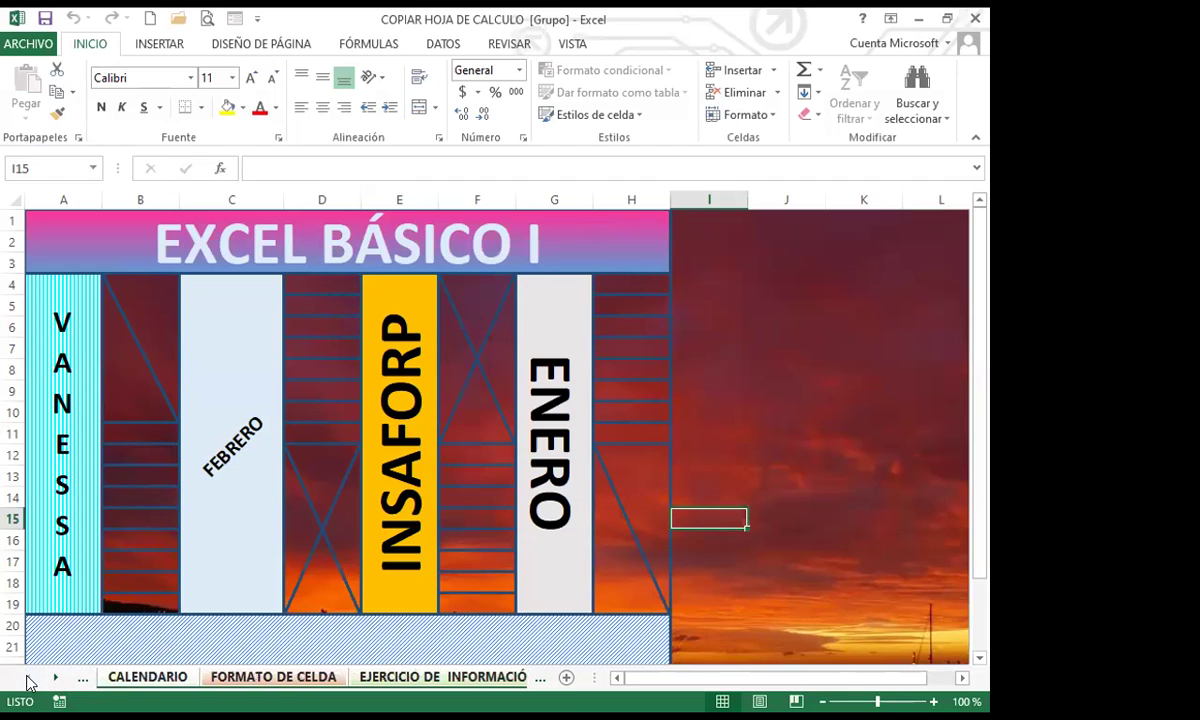
pyautogui.click(262, 680)
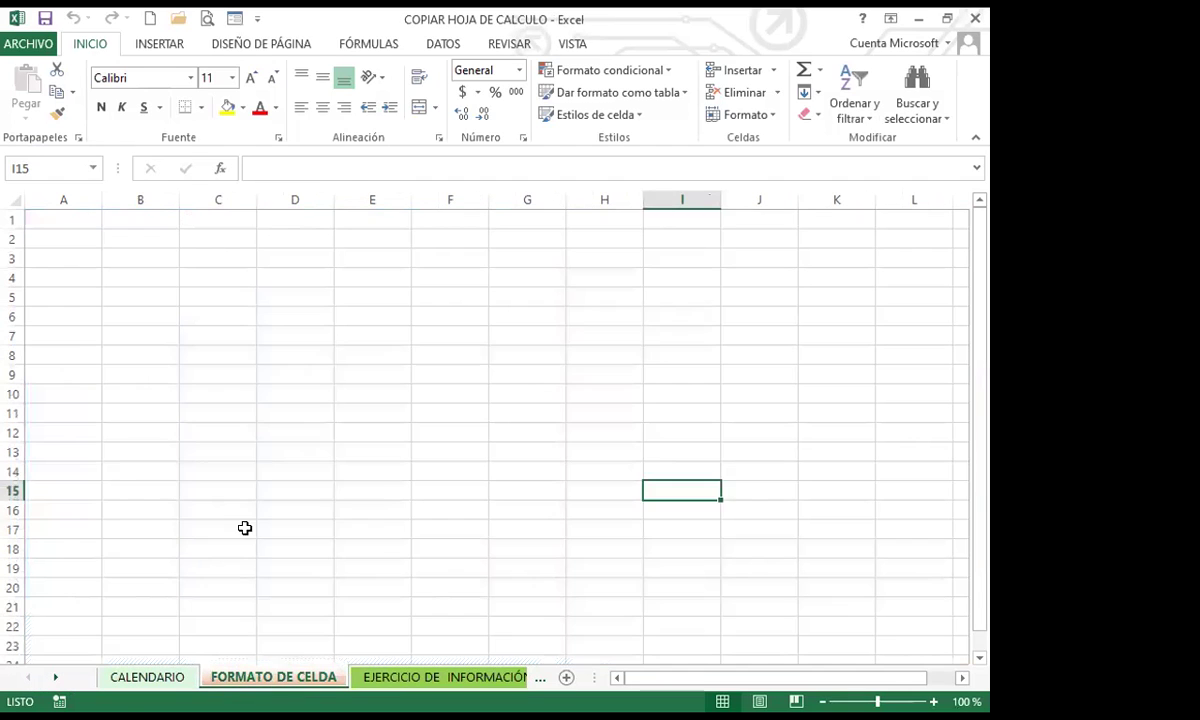
pyautogui.click(244, 514)
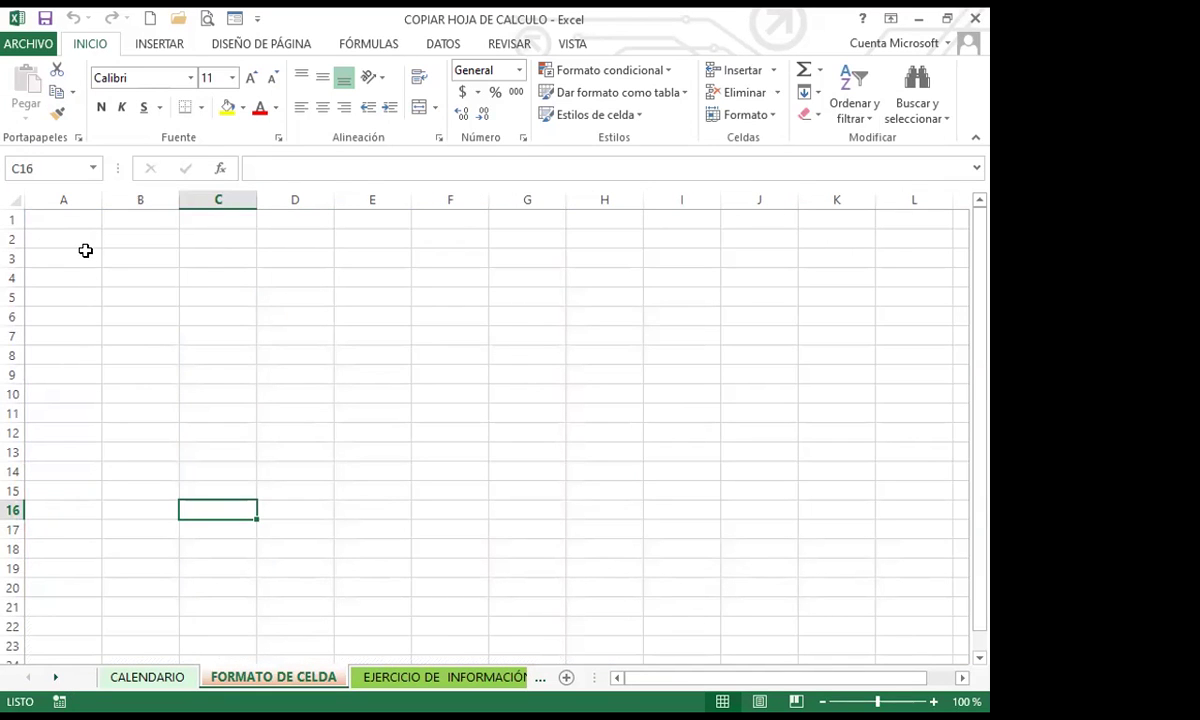
pyautogui.click(440, 677)
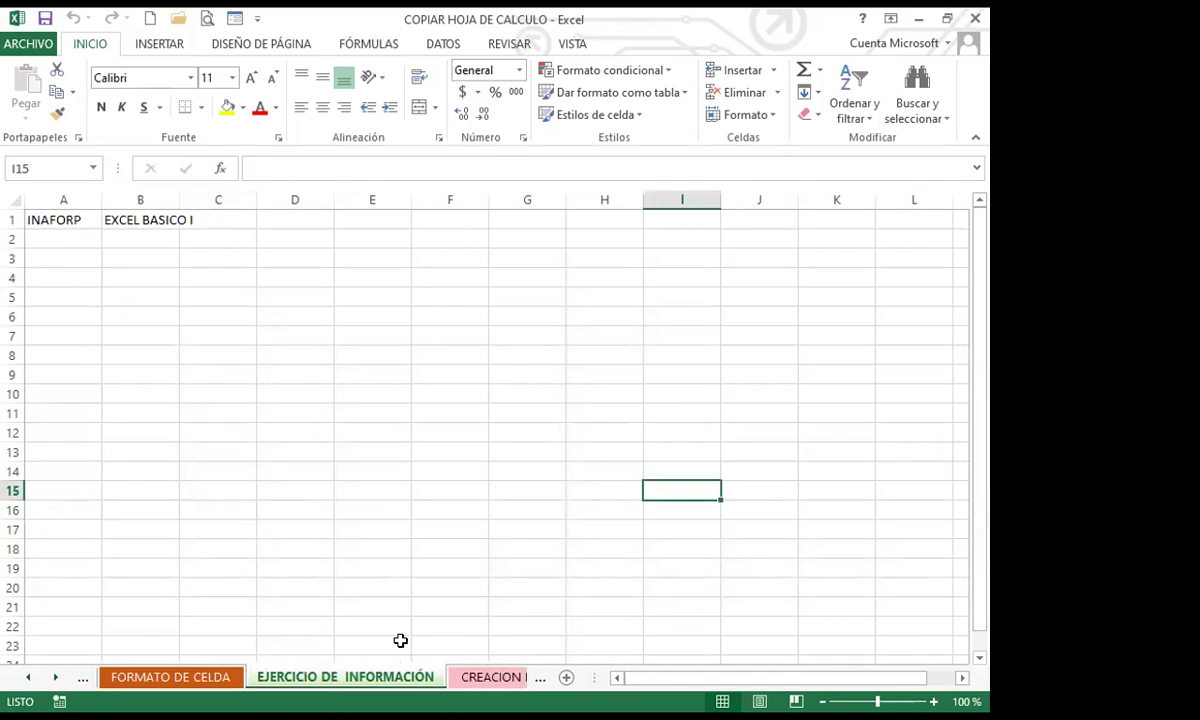
pyautogui.click(190, 467)
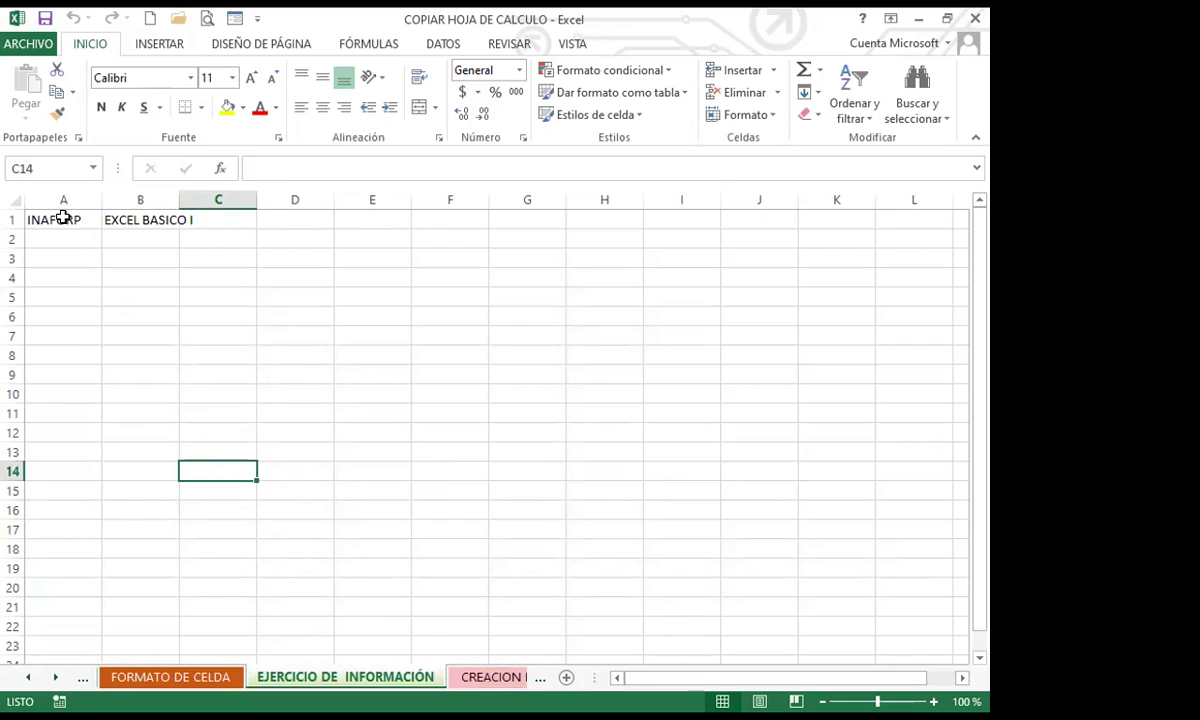
# Correct the text in cell A1 to INSAFORP
pyautogui.moveTo(63, 218); pyautogui.dragTo(74, 590)
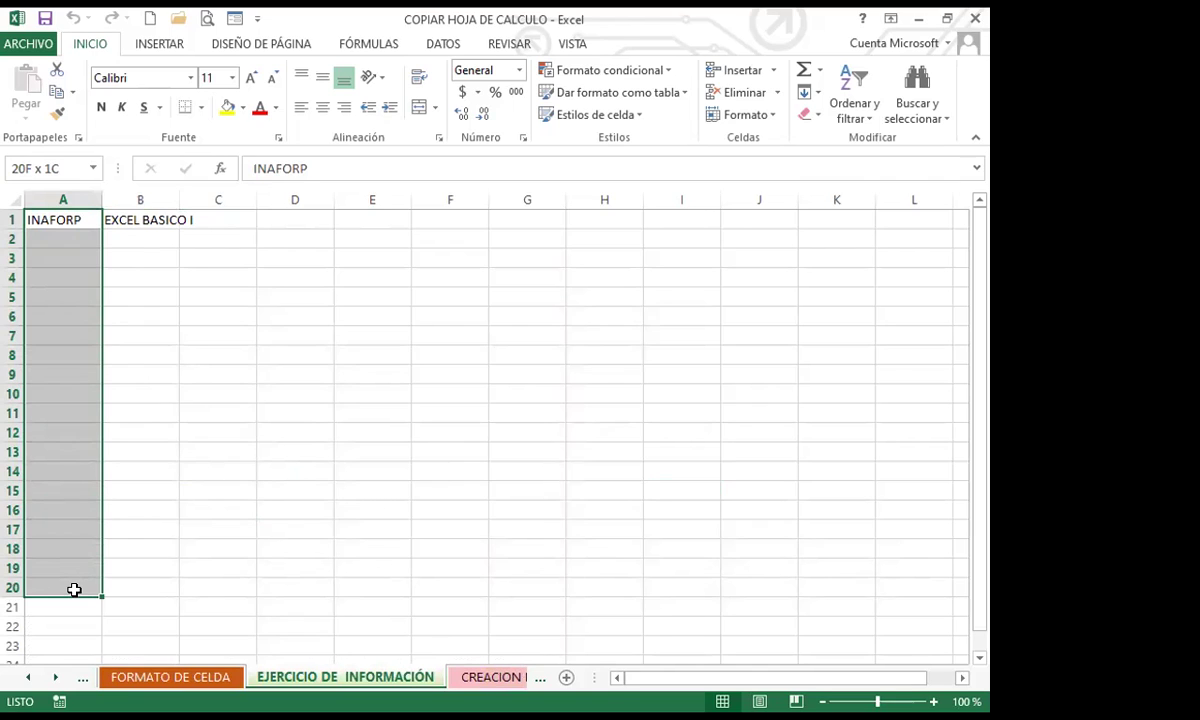
pyautogui.moveTo(74, 590); pyautogui.dragTo(76, 590)
pyautogui.click(51, 218)
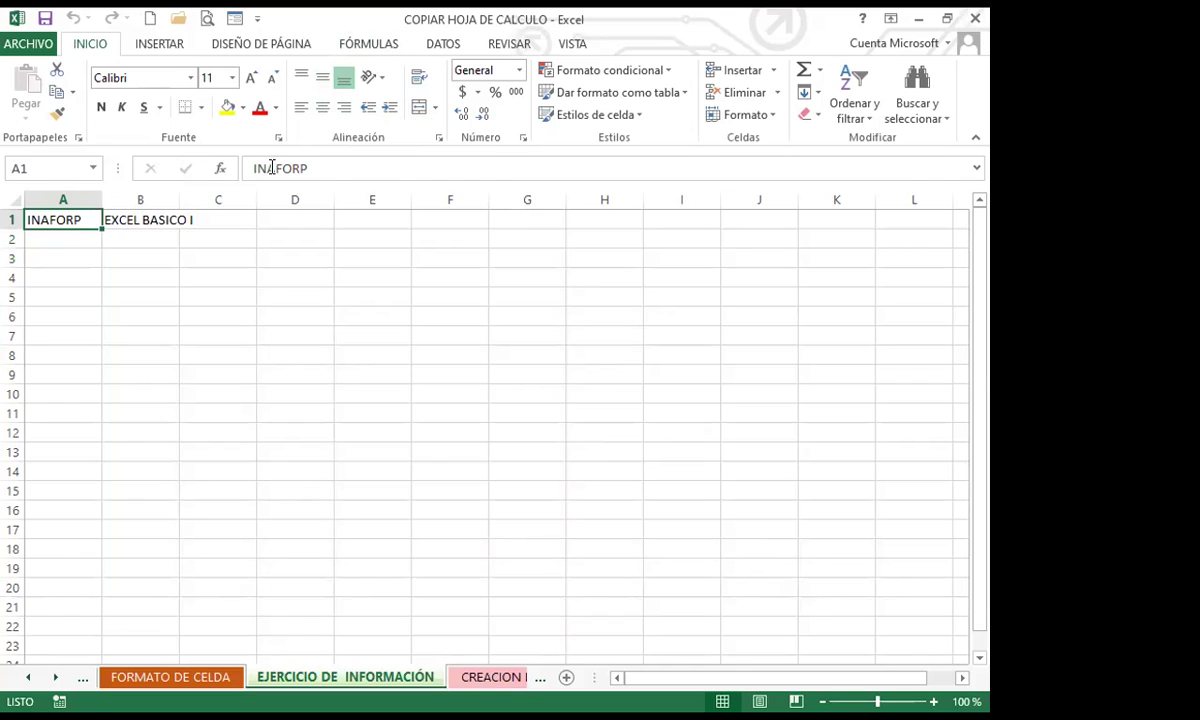
pyautogui.click(271, 168)
pyautogui.write('S')
pyautogui.click(140, 317)
# Merge and center the range A1:A20 containing INSAFORP
pyautogui.moveTo(75, 220); pyautogui.dragTo(46, 594)
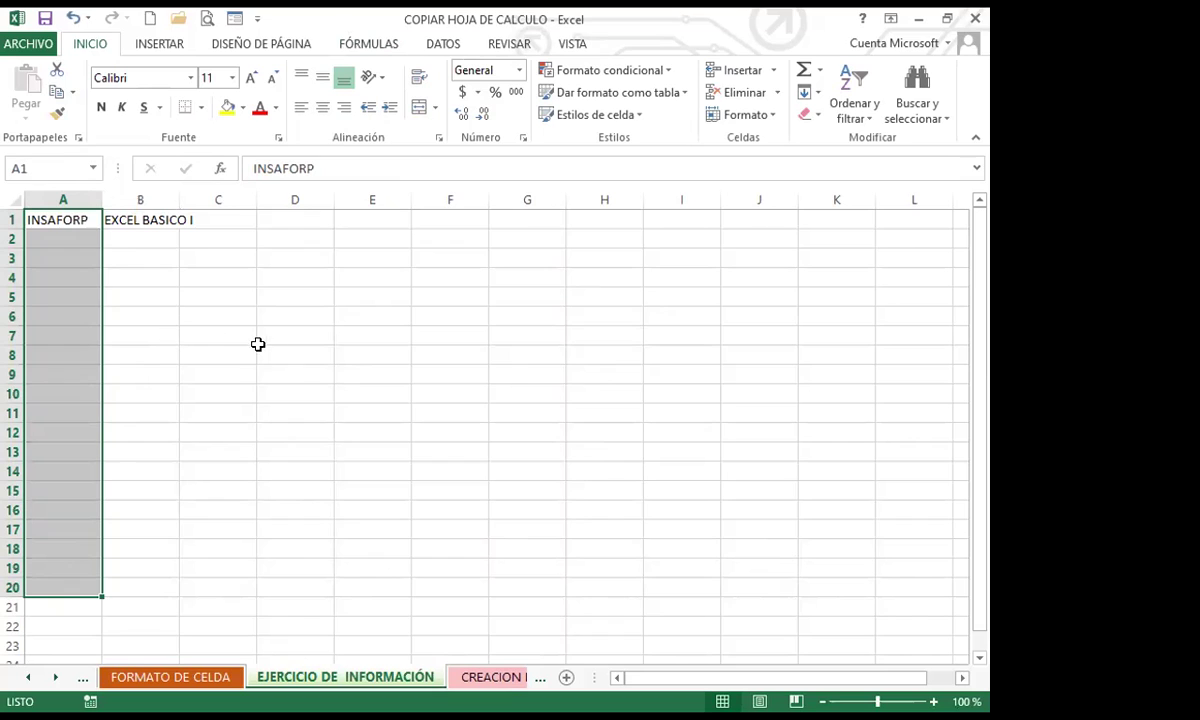
pyautogui.click(419, 110)
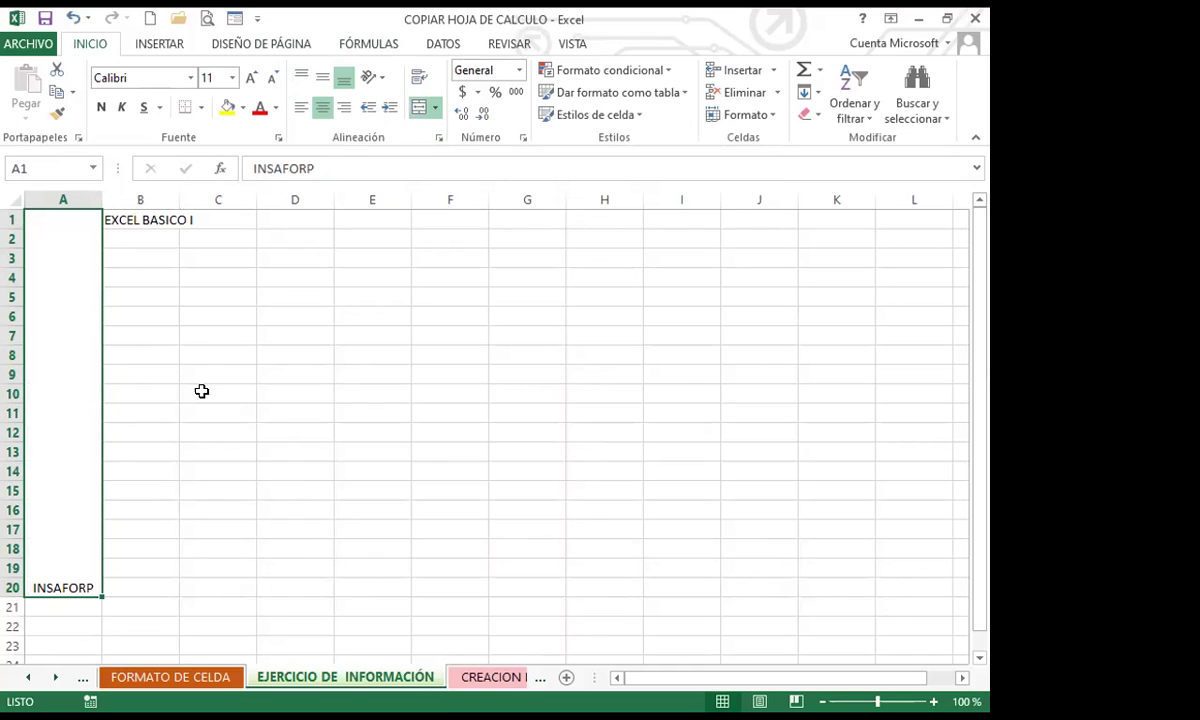
pyautogui.click(144, 425)
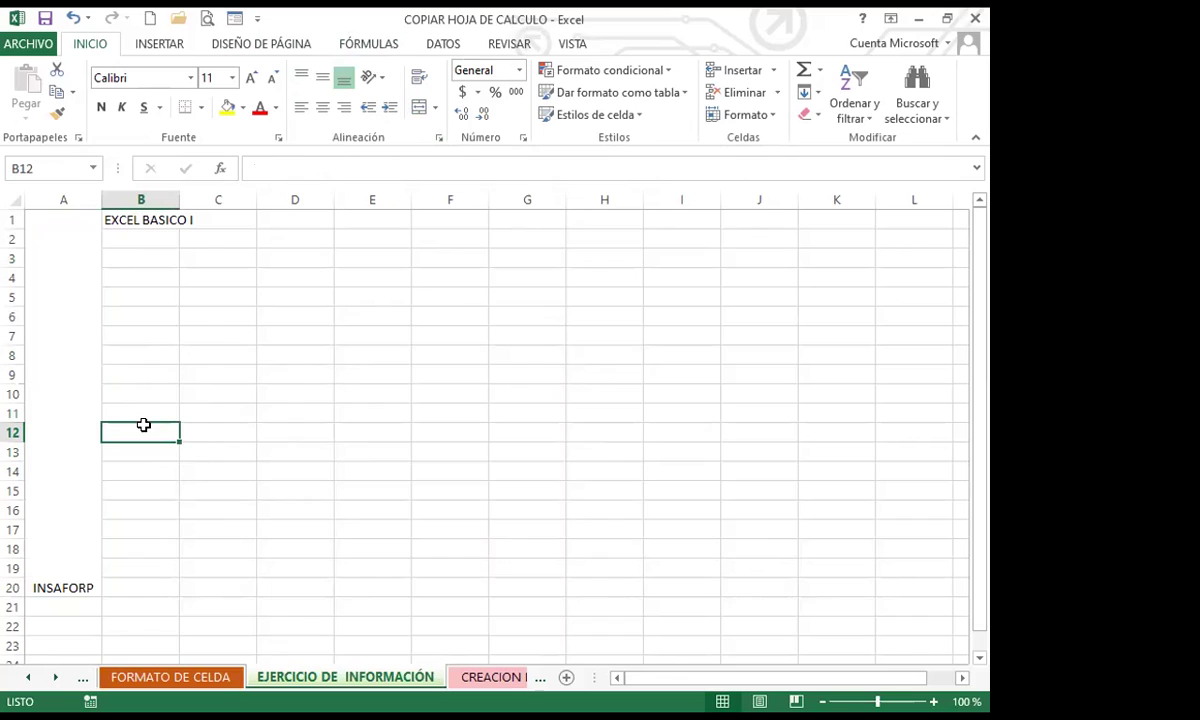
# Format the merged INSAFORP cell with centered (Centrar) horizontal alignment and a text orientation of 45 degrees
pyautogui.click(61, 410)
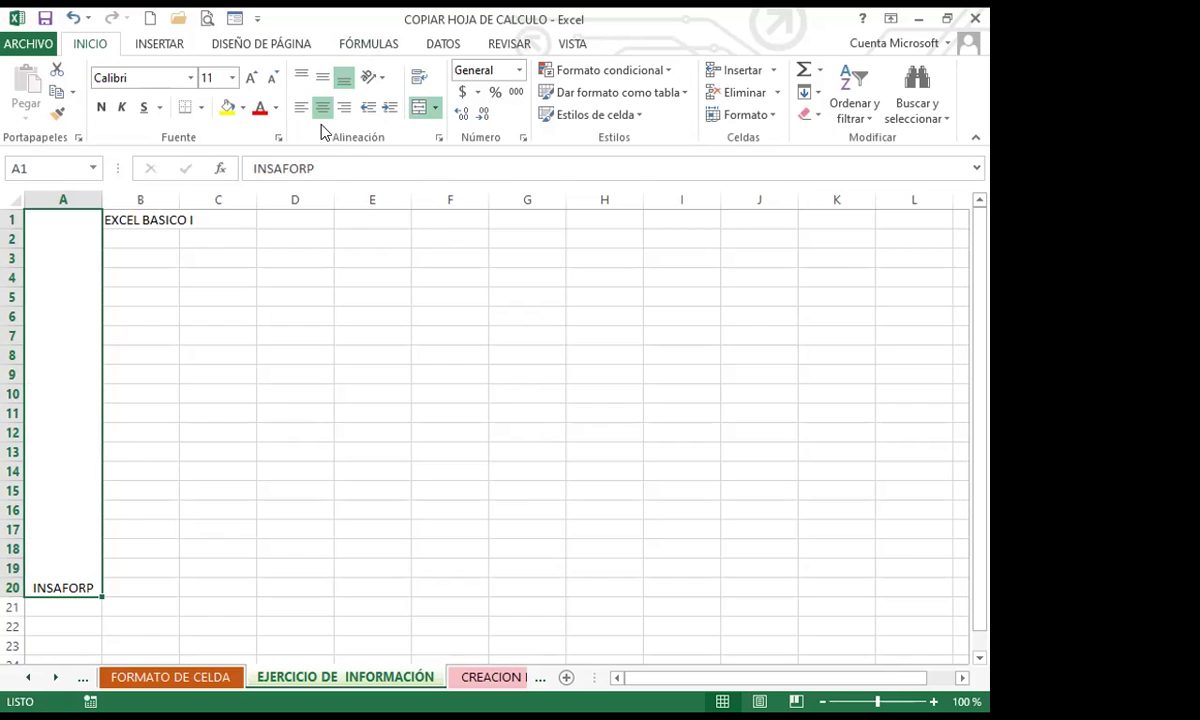
pyautogui.click(440, 139)
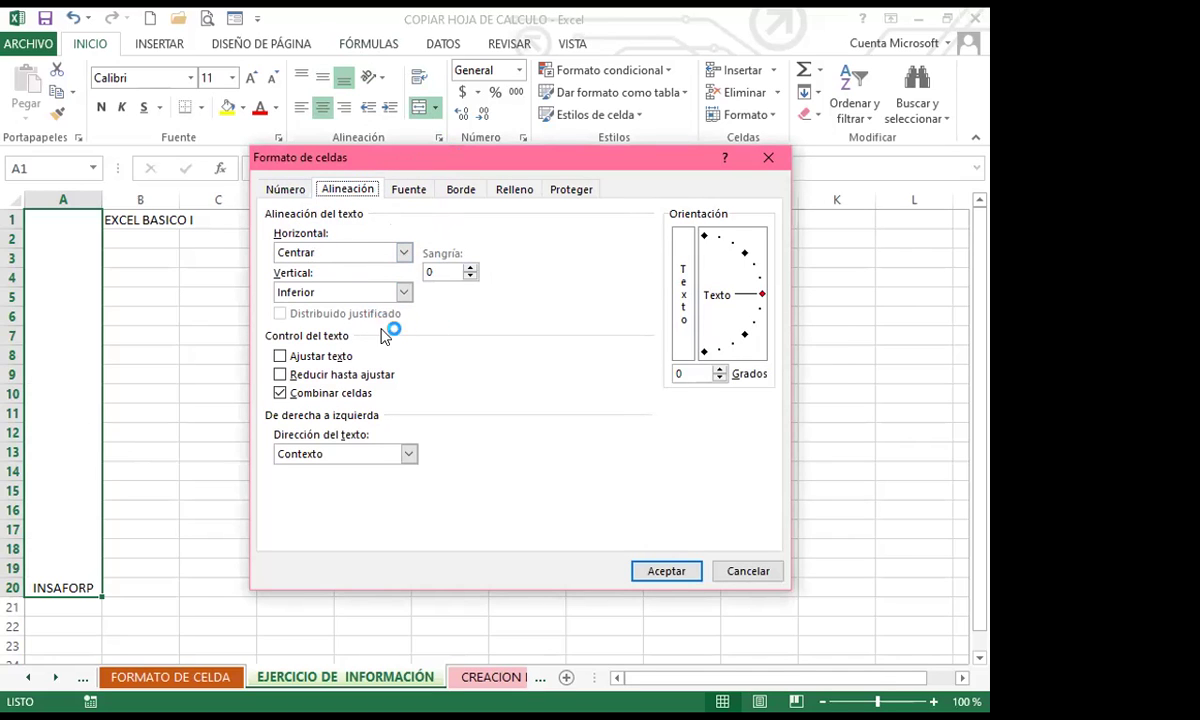
pyautogui.click(405, 254)
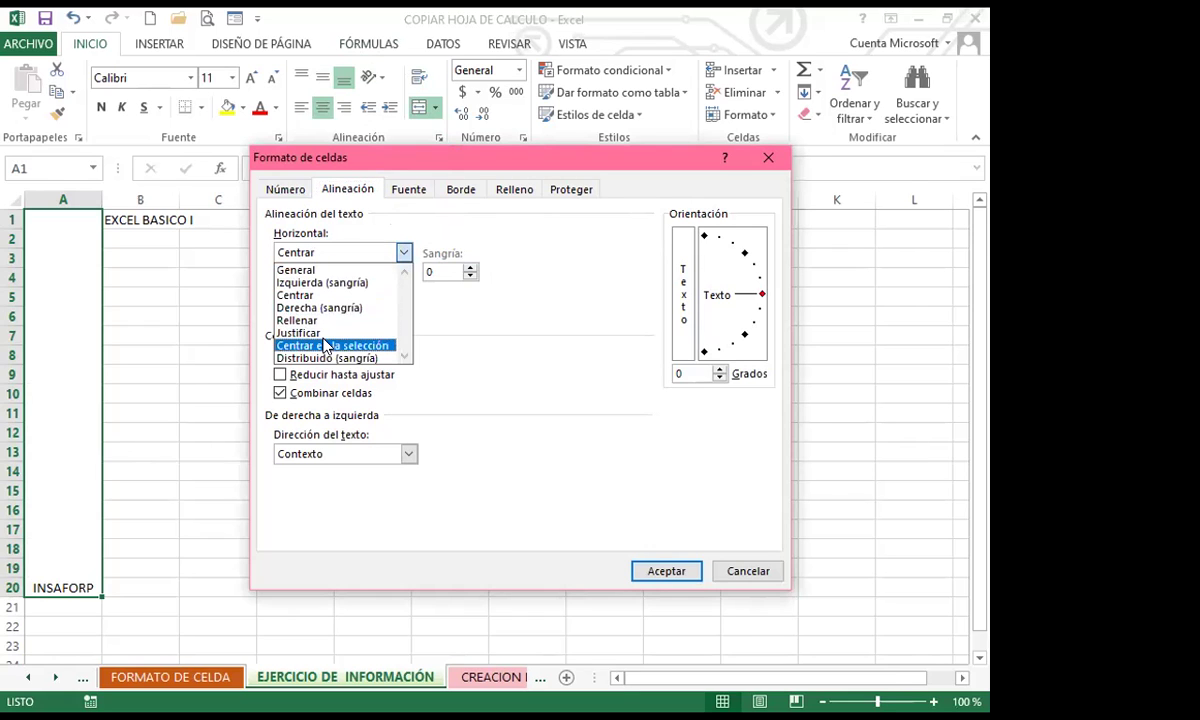
pyautogui.click(300, 295)
pyautogui.moveTo(760, 295); pyautogui.dragTo(743, 258)
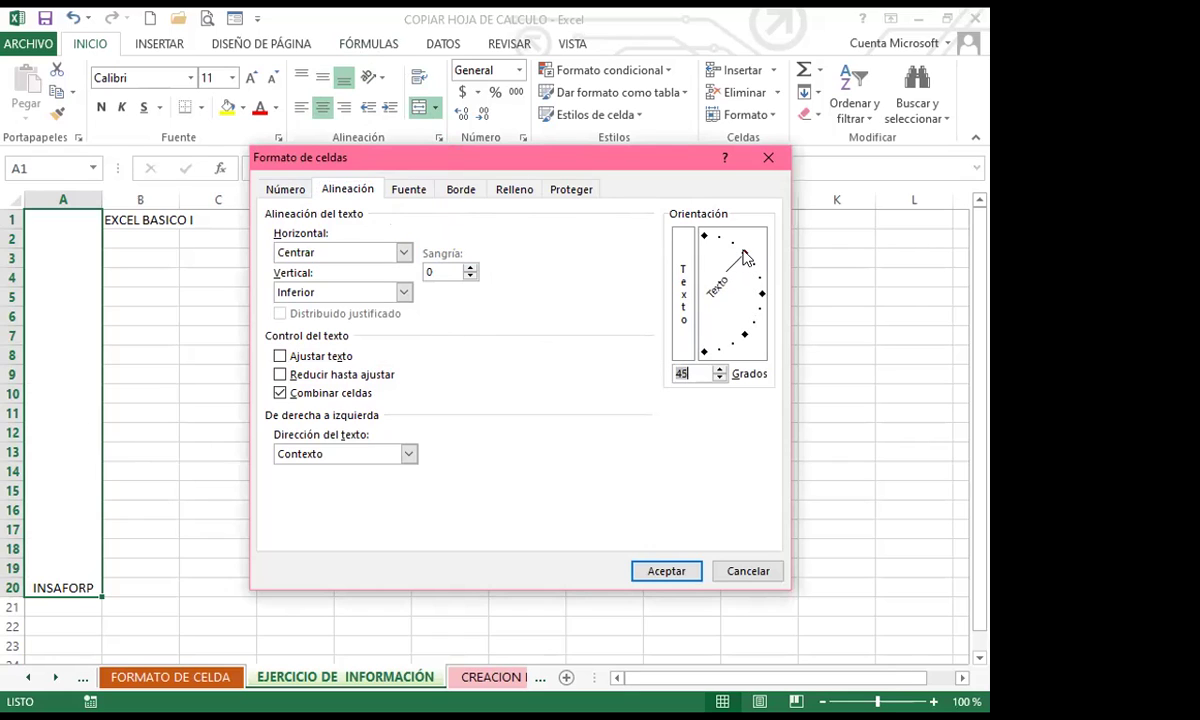
pyautogui.click(672, 571)
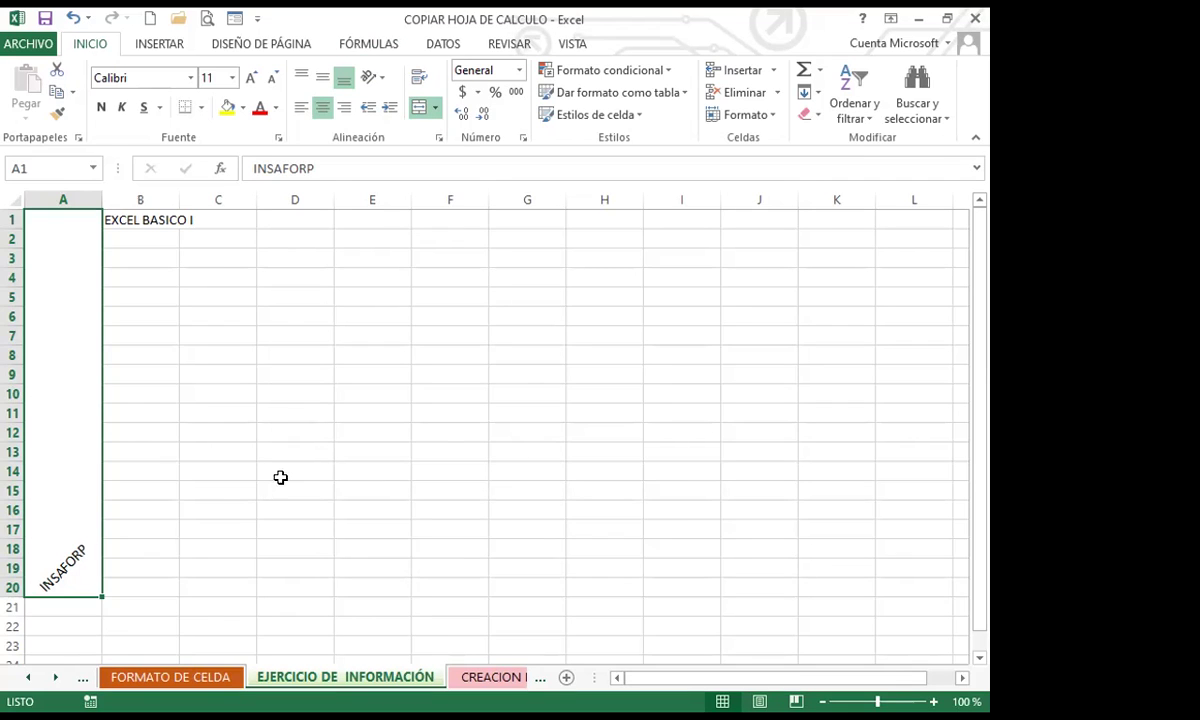
# Set the text orientation of the merged INSAFORP cell to 46 degrees
pyautogui.click(440, 145)
pyautogui.click(735, 267)
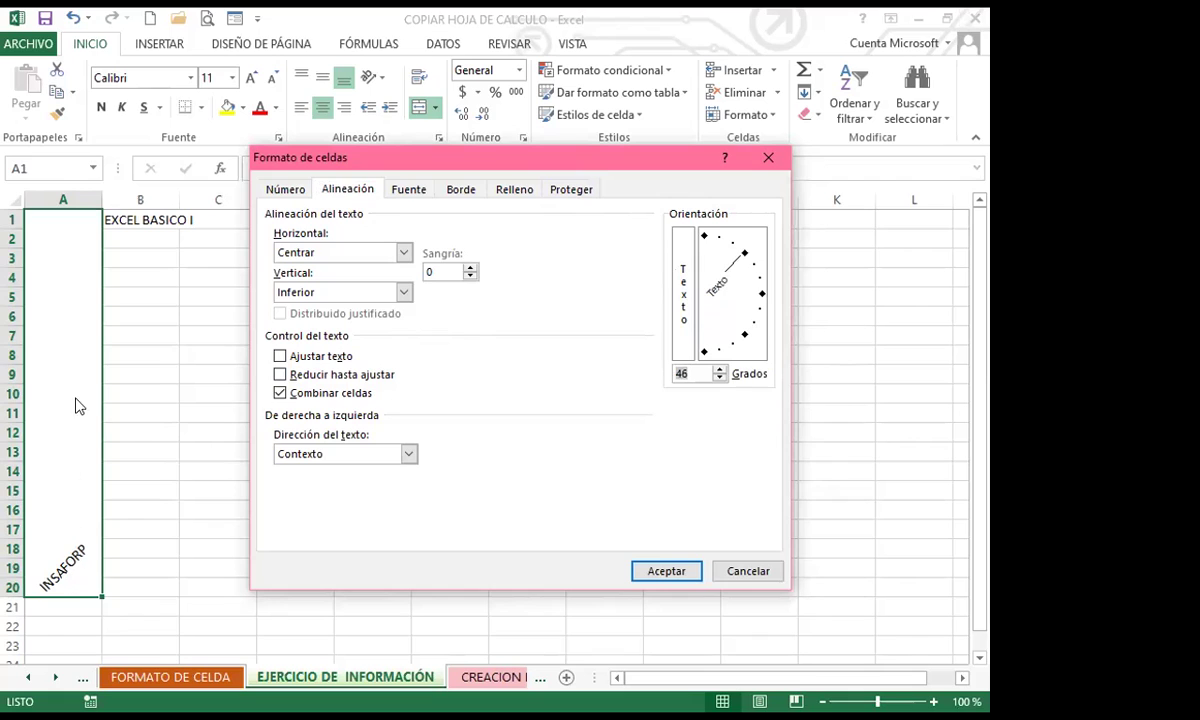
pyautogui.click(645, 572)
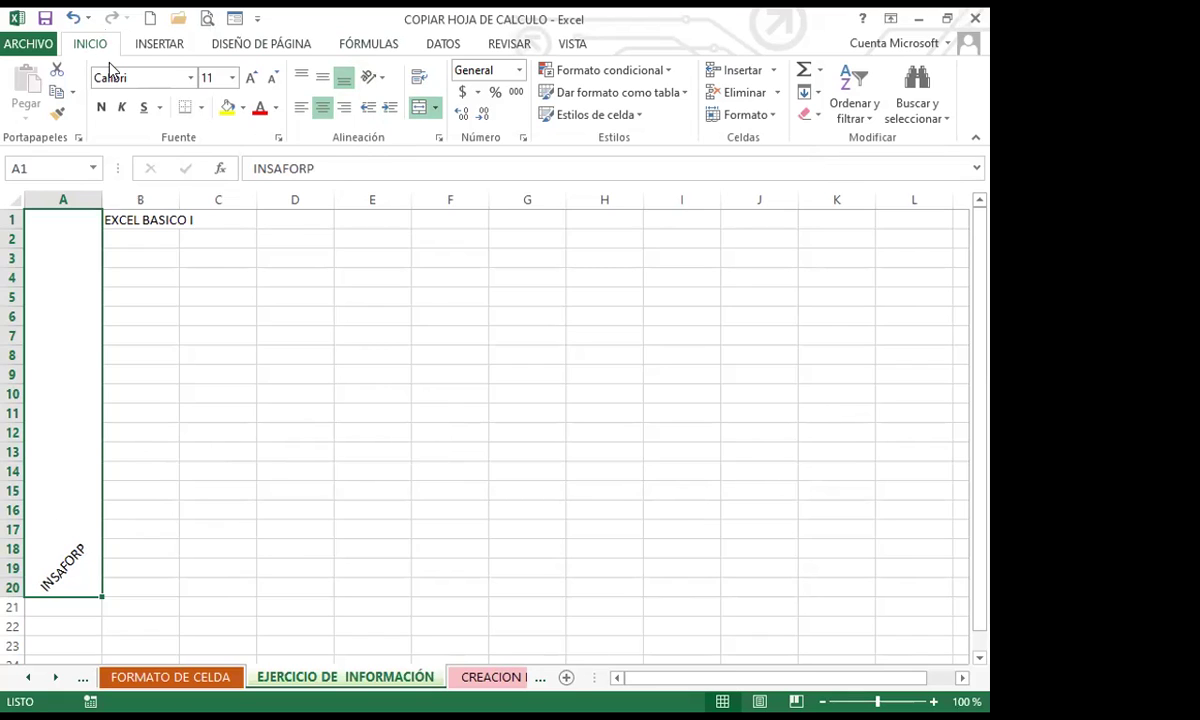
# Apply the Ángulo ascendente orientation to the INSAFORP text and align it to the vertical middle of the merged cell
pyautogui.click(384, 82)
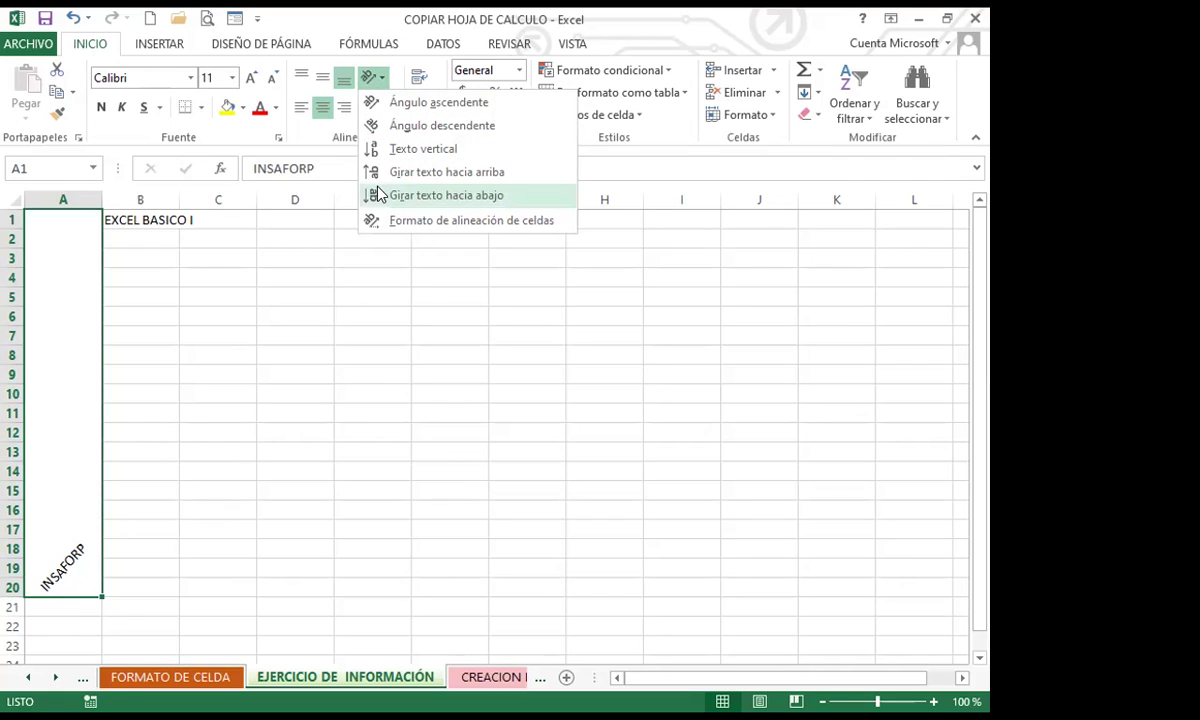
pyautogui.click(418, 104)
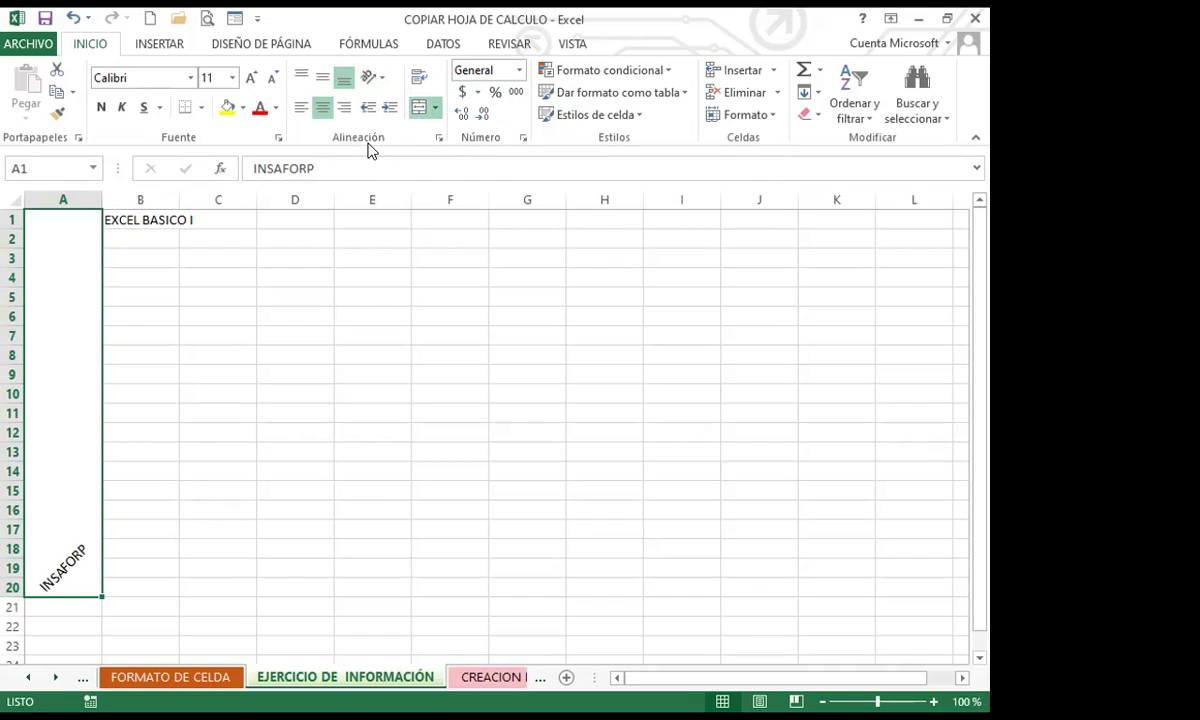
pyautogui.click(322, 80)
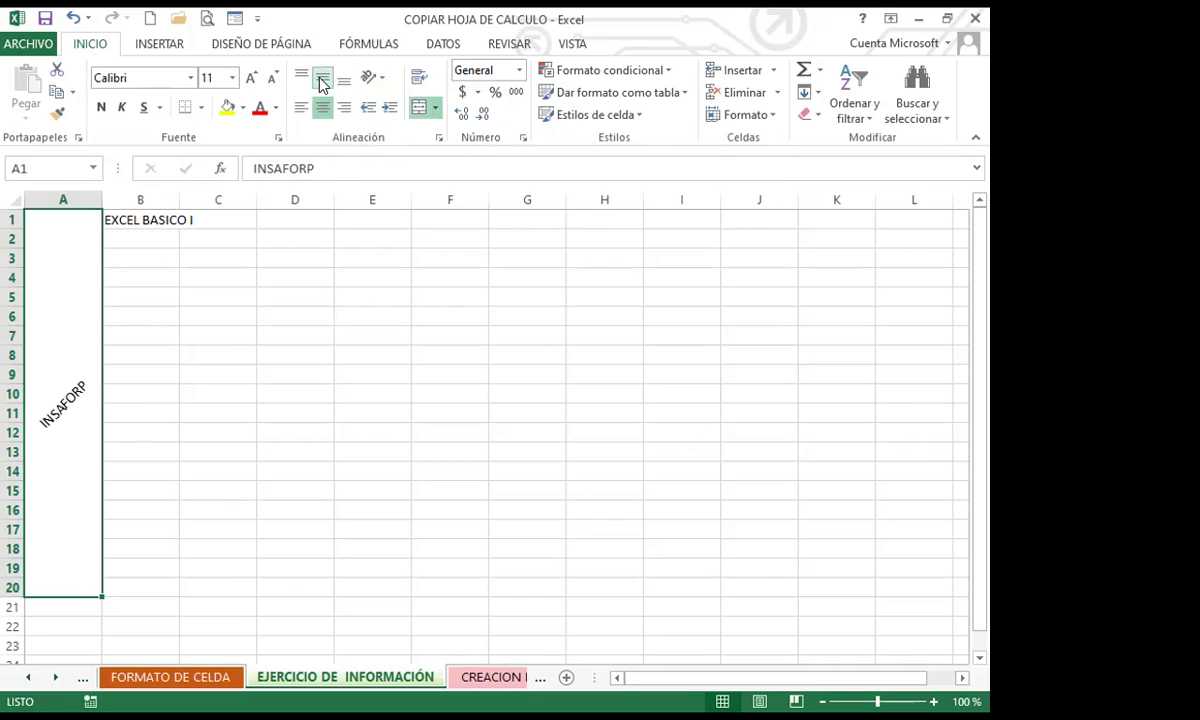
# Format the INSAFORP text in the merged cell as Algerian, bold (Negrita), size 16, in red
pyautogui.click(280, 142)
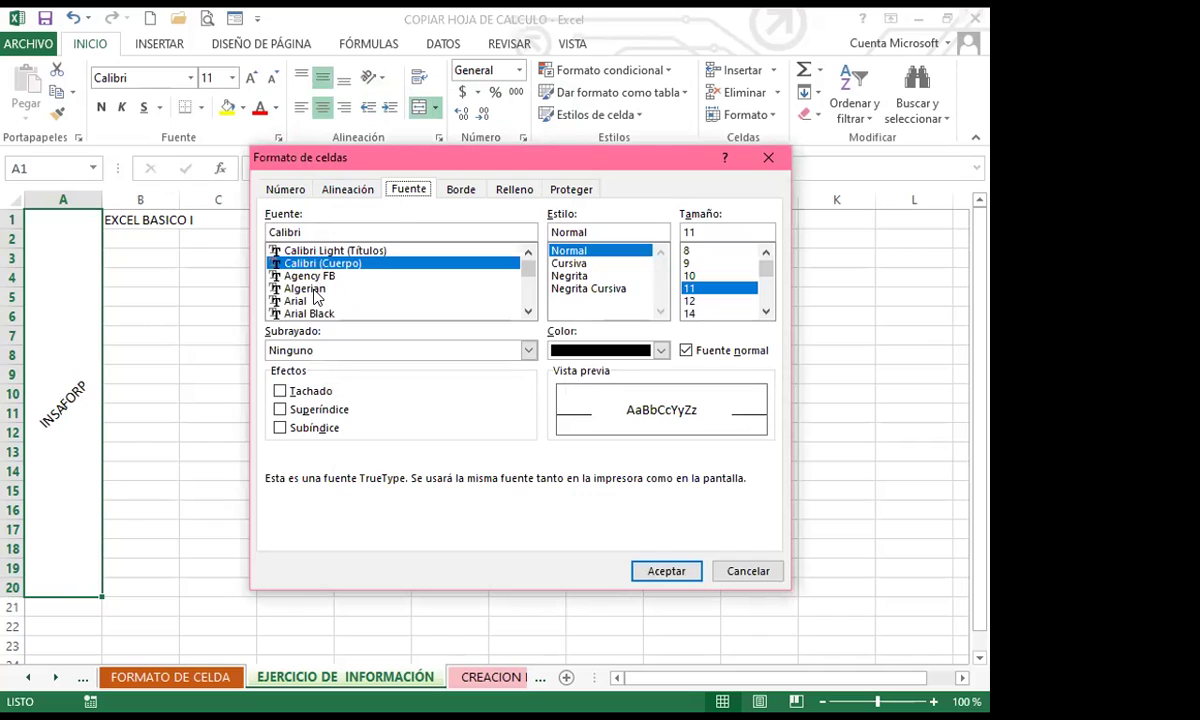
pyautogui.click(313, 290)
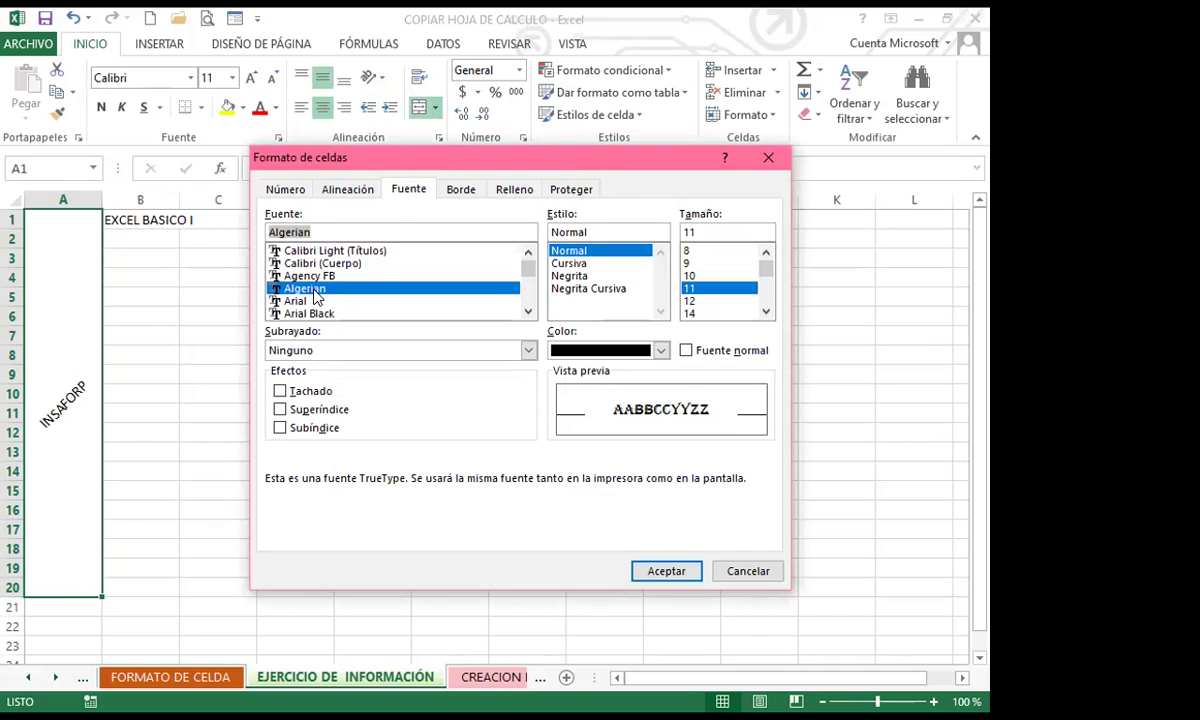
pyautogui.click(572, 277)
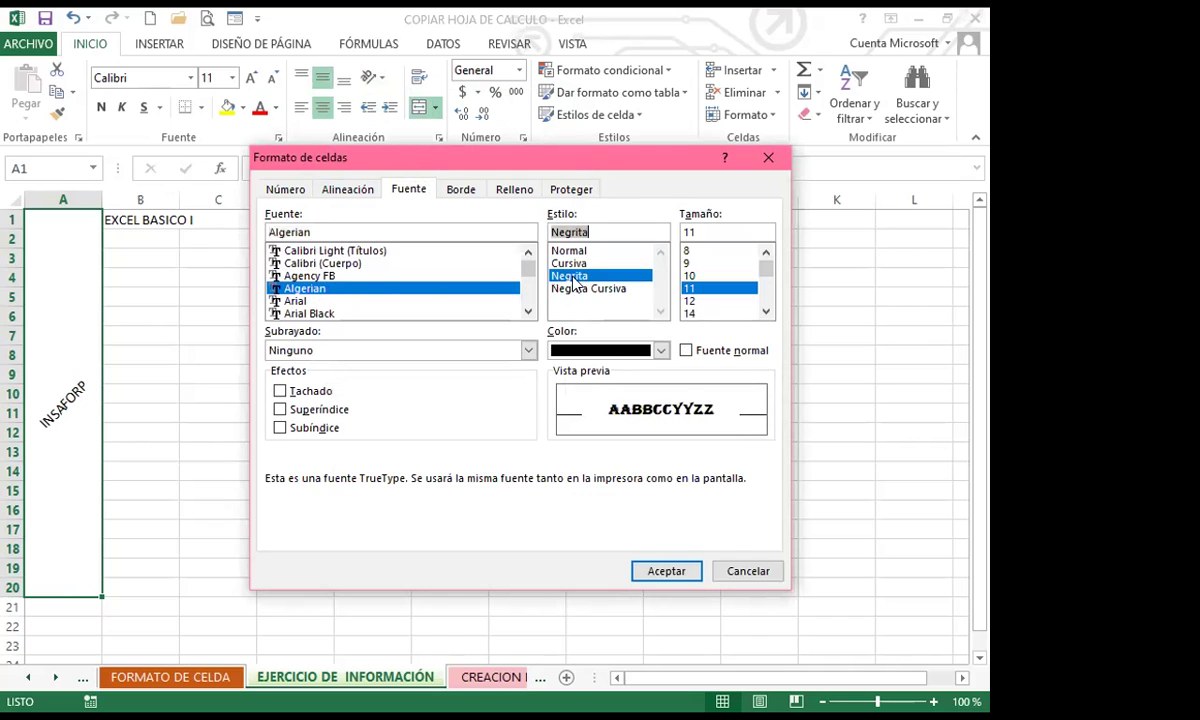
pyautogui.moveTo(766, 268); pyautogui.dragTo(766, 276)
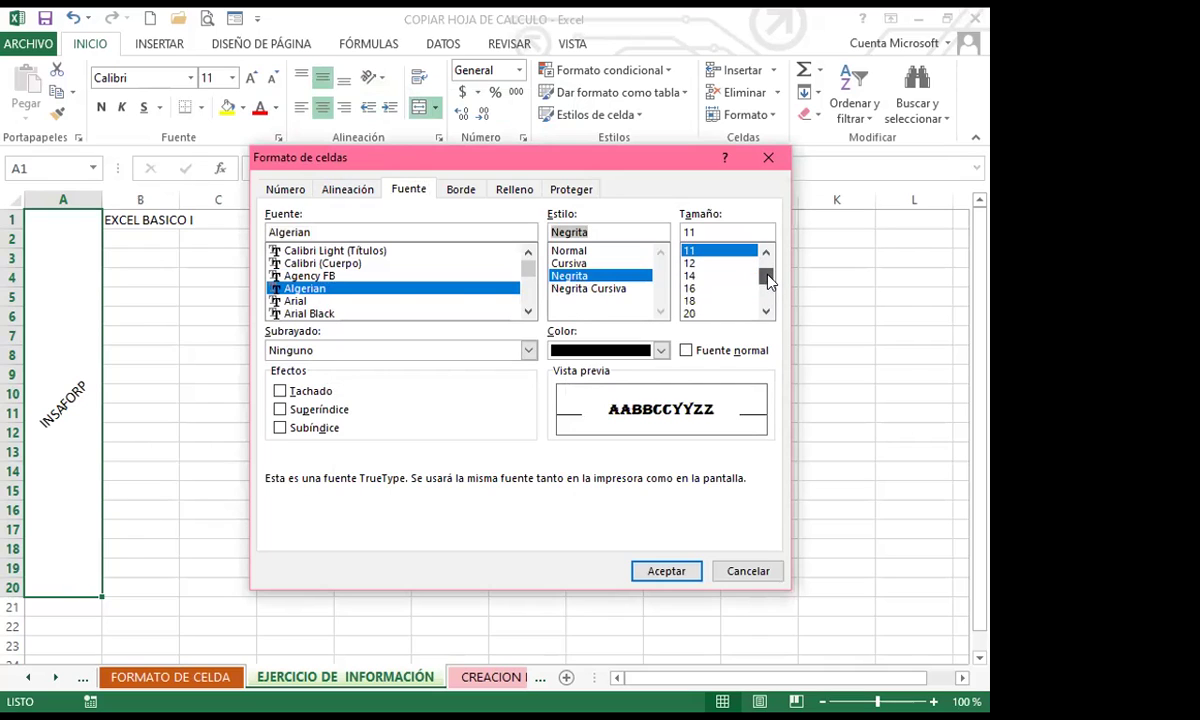
pyautogui.click(689, 288)
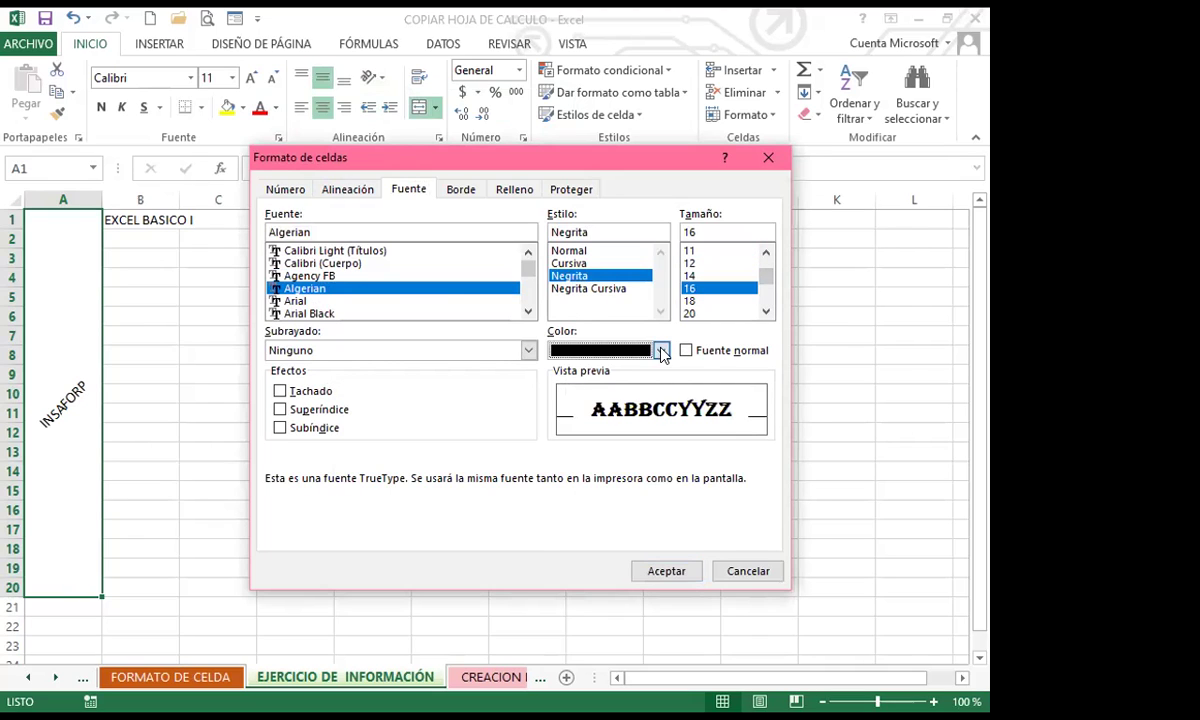
pyautogui.click(661, 351)
pyautogui.click(573, 523)
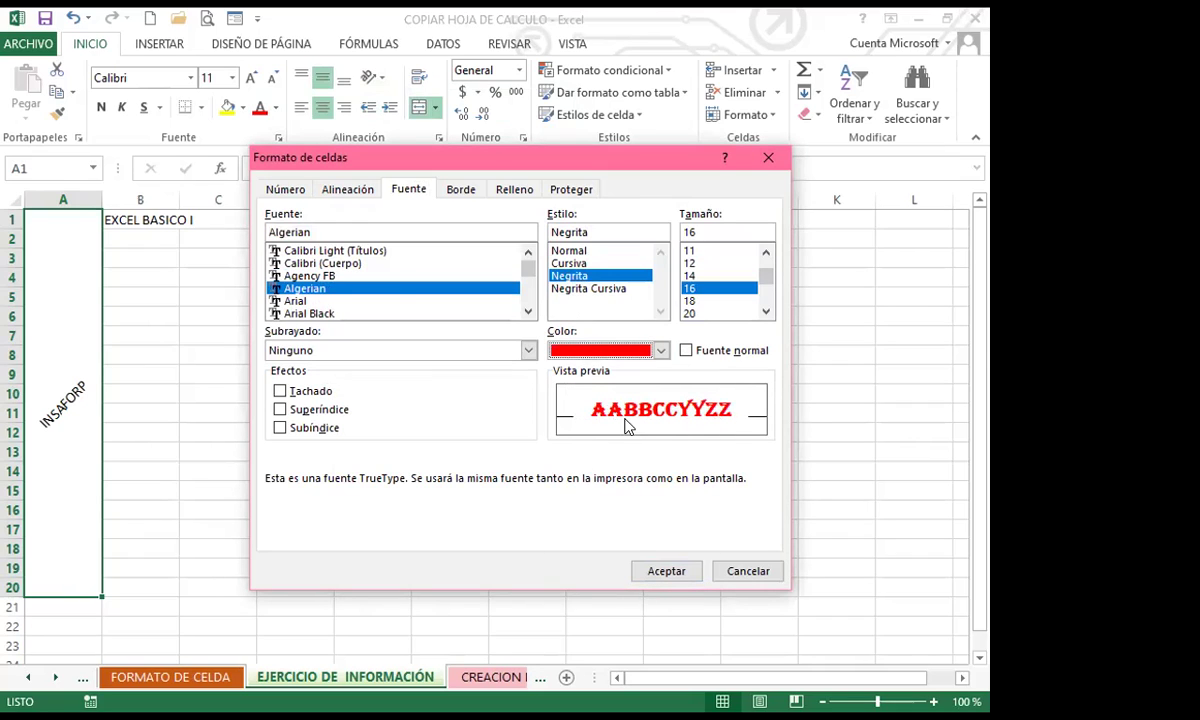
pyautogui.click(666, 572)
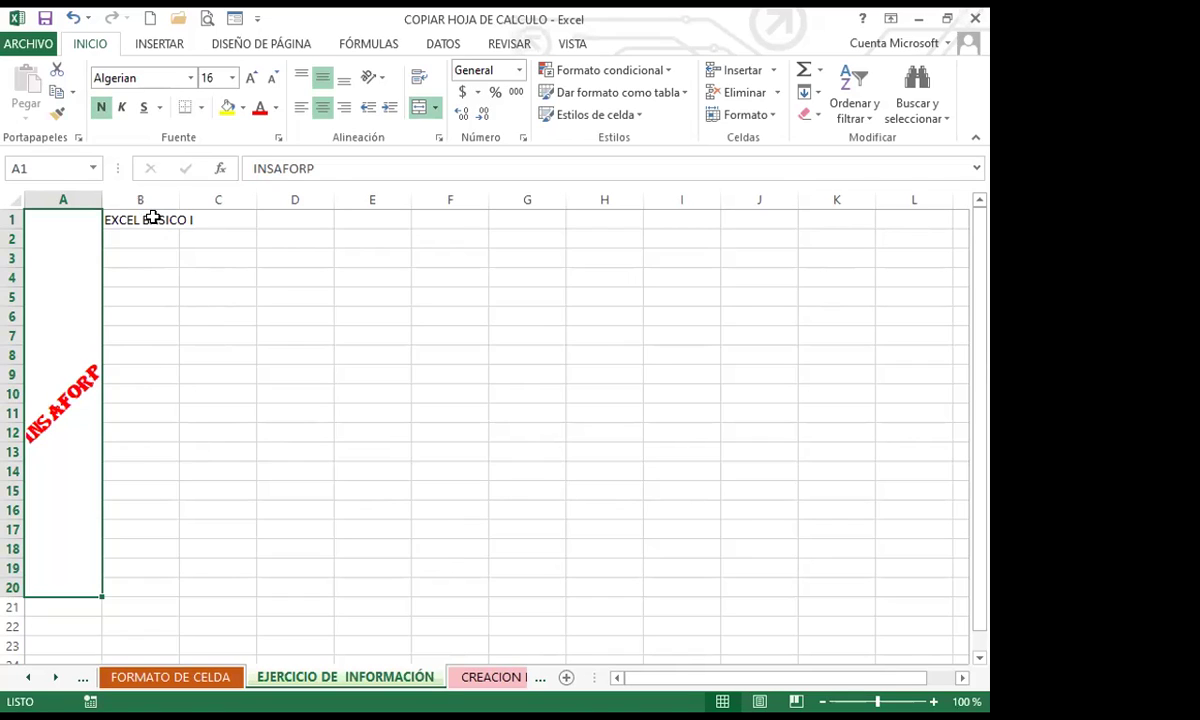
# Set a thick orange outline border (Contorno) for the merged INSAFORP cell in the cell format settings
pyautogui.click(279, 140)
pyautogui.click(459, 190)
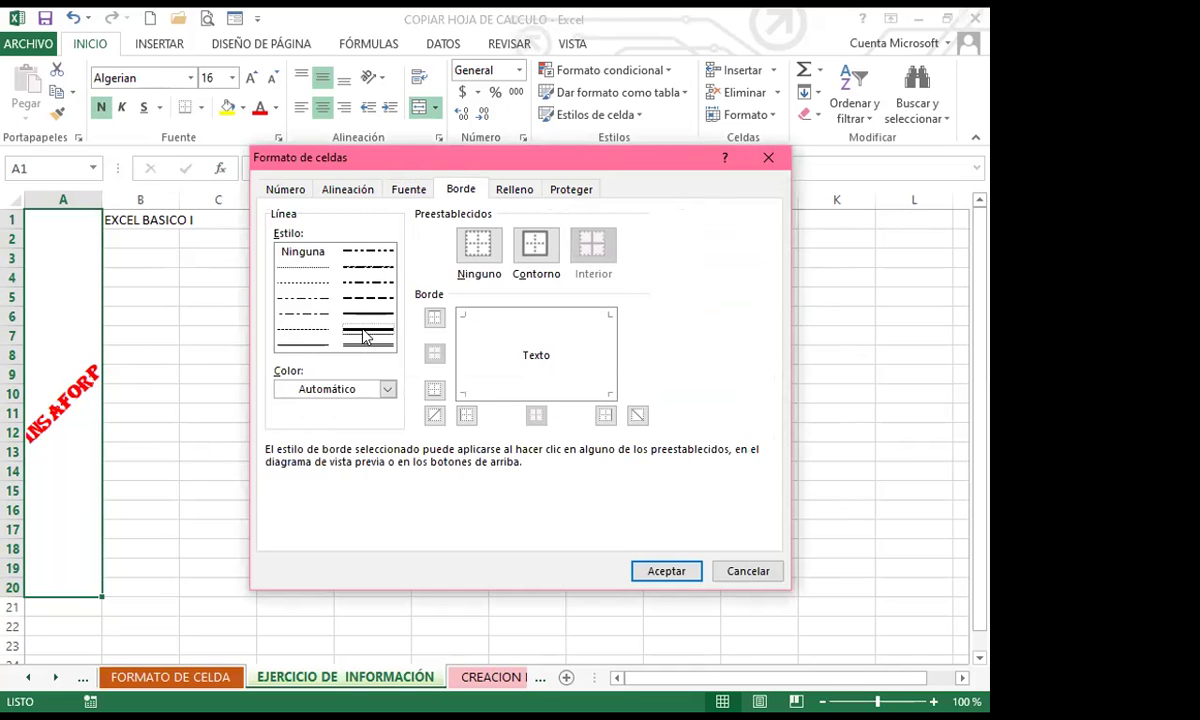
pyautogui.click(386, 389)
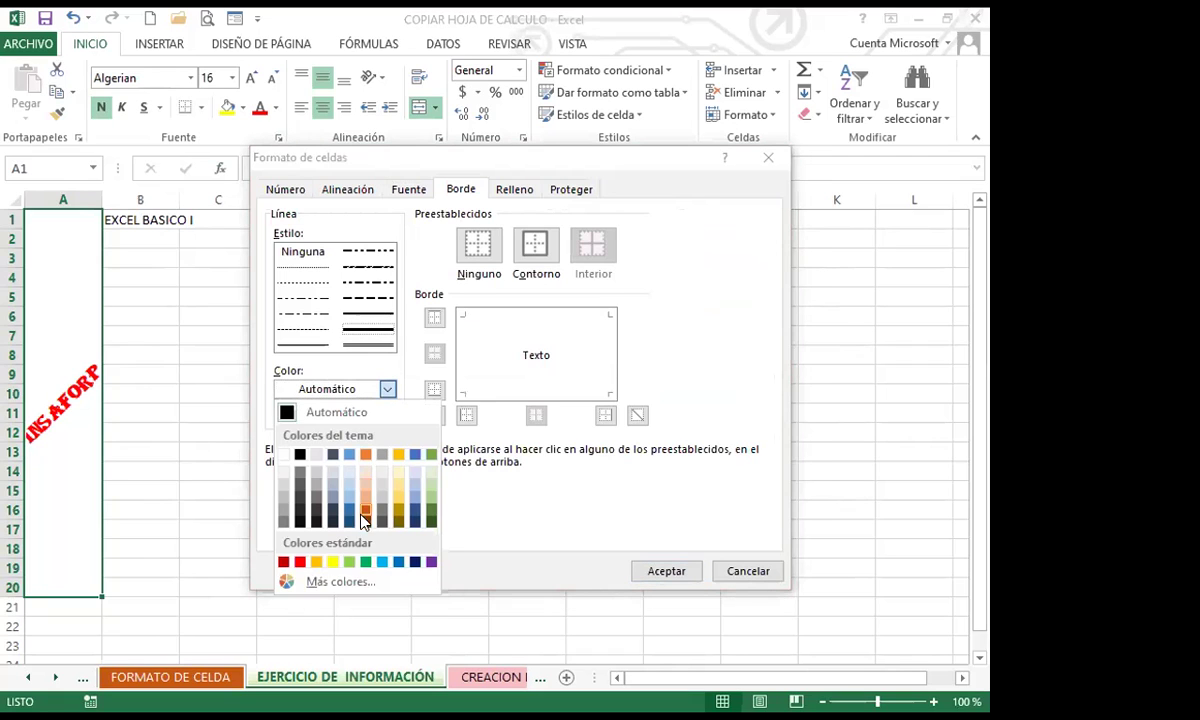
pyautogui.click(317, 563)
pyautogui.click(536, 245)
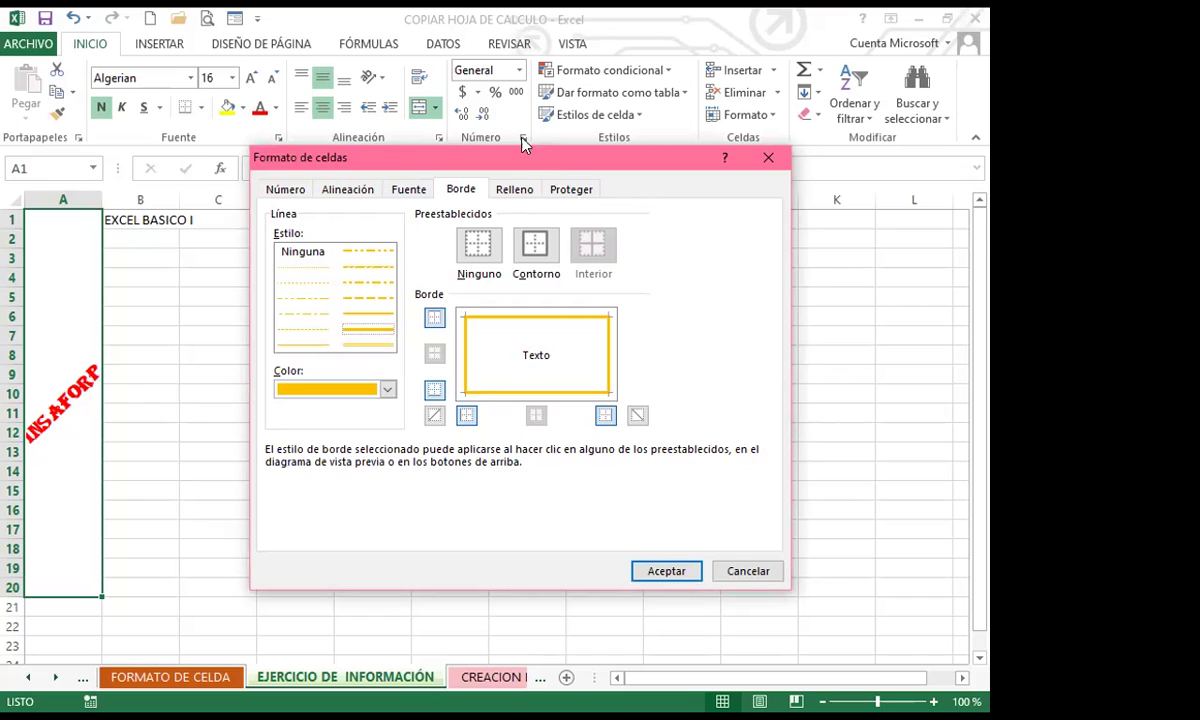
# Fill the merged INSAFORP cell with a two-colour gradient of light blue and light yellow, using the Diagonal hacia abajo shading style
pyautogui.click(517, 191)
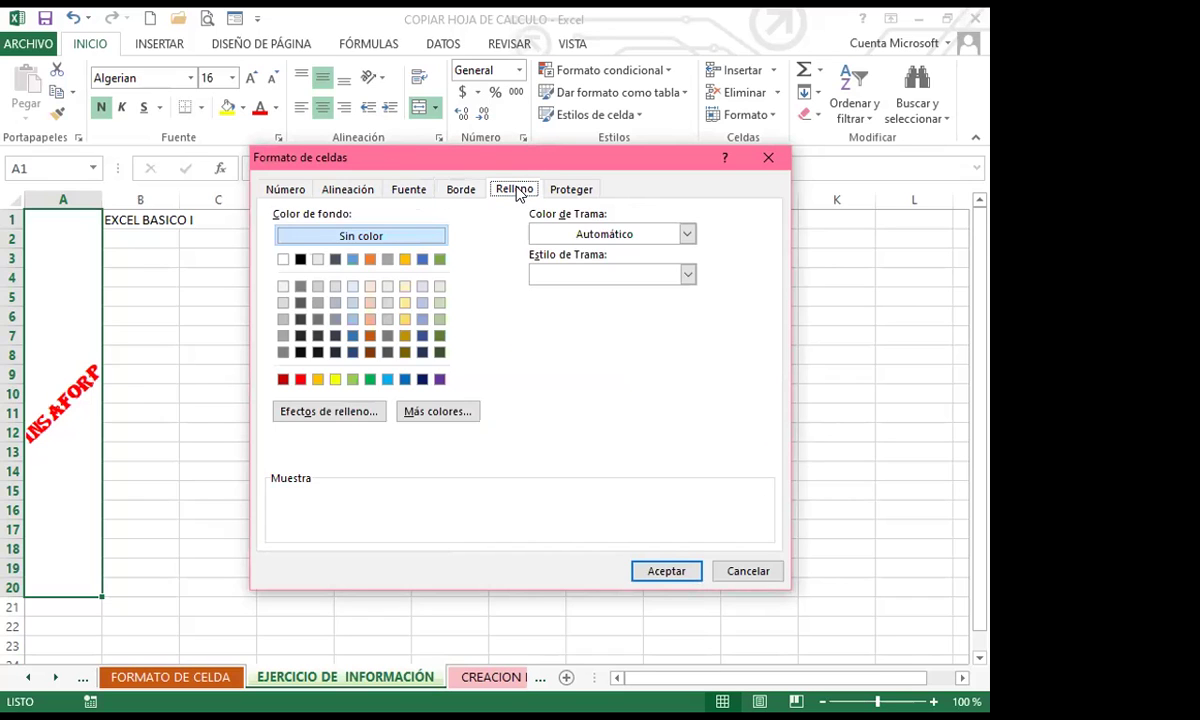
pyautogui.click(338, 413)
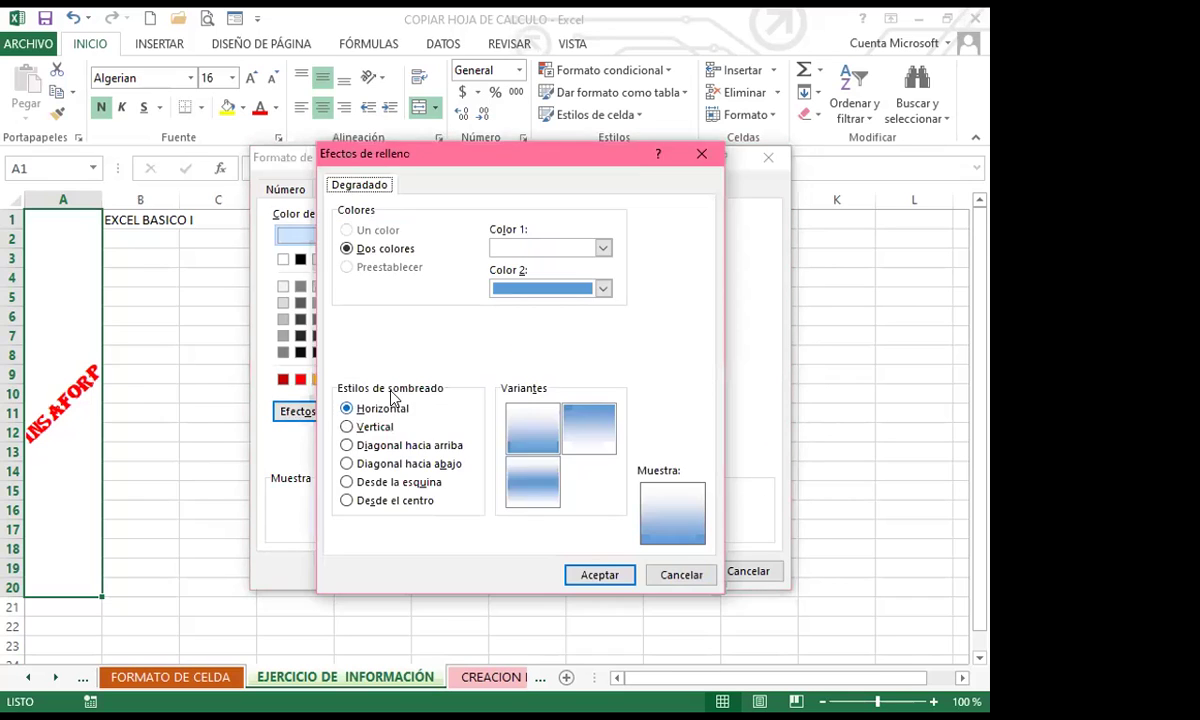
pyautogui.click(603, 248)
pyautogui.click(566, 312)
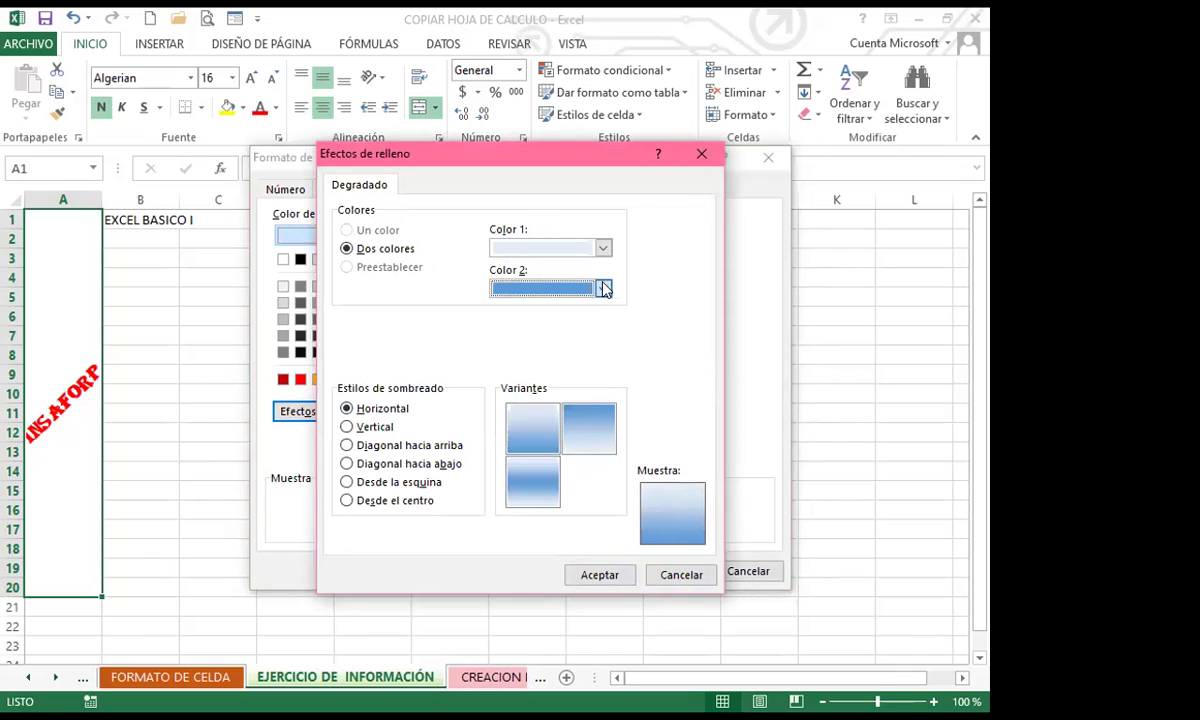
pyautogui.click(603, 288)
pyautogui.click(610, 348)
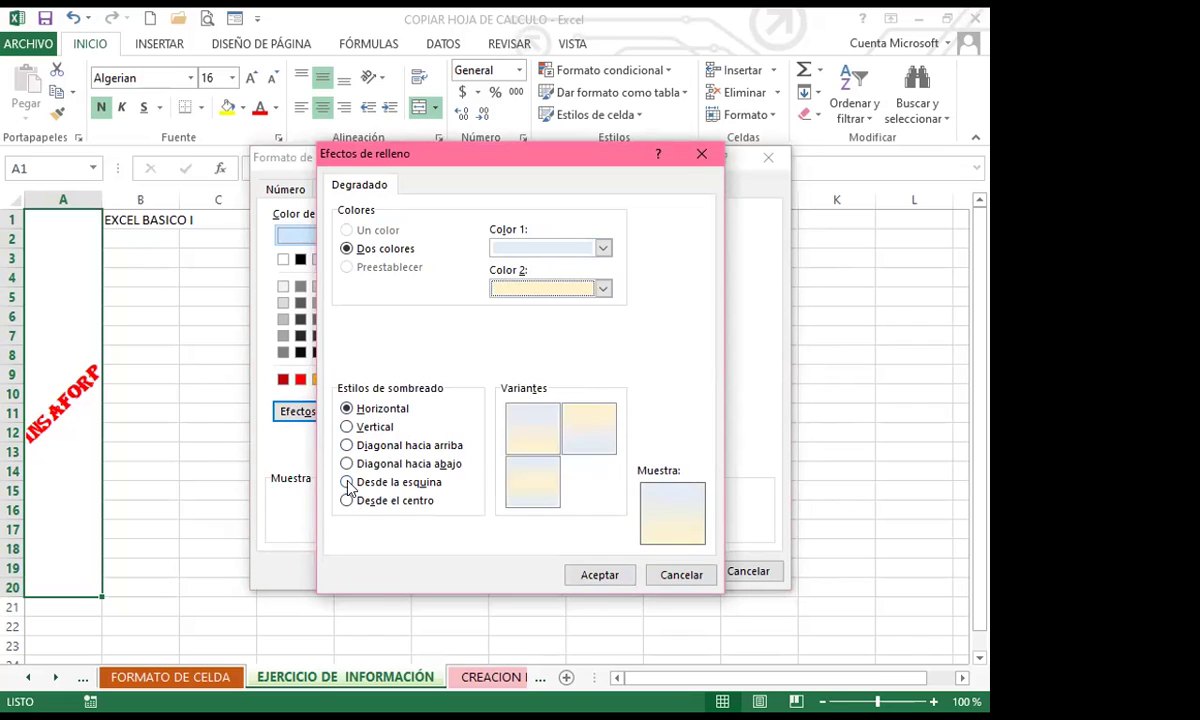
pyautogui.click(347, 464)
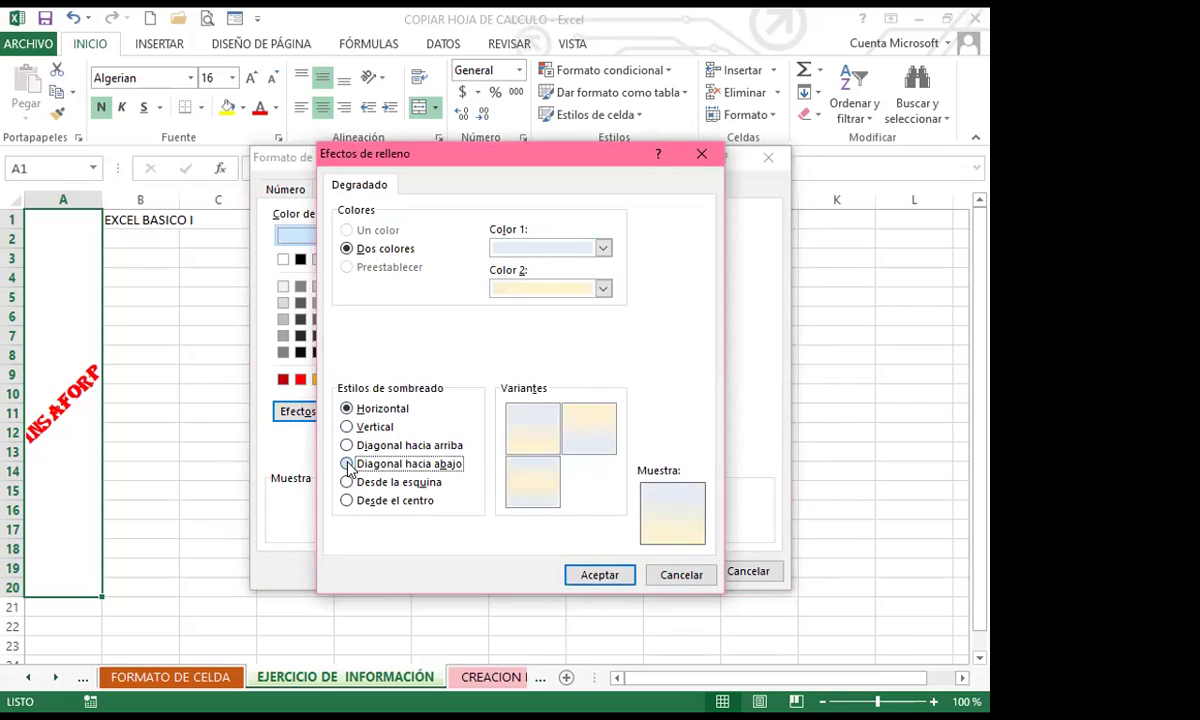
pyautogui.click(604, 575)
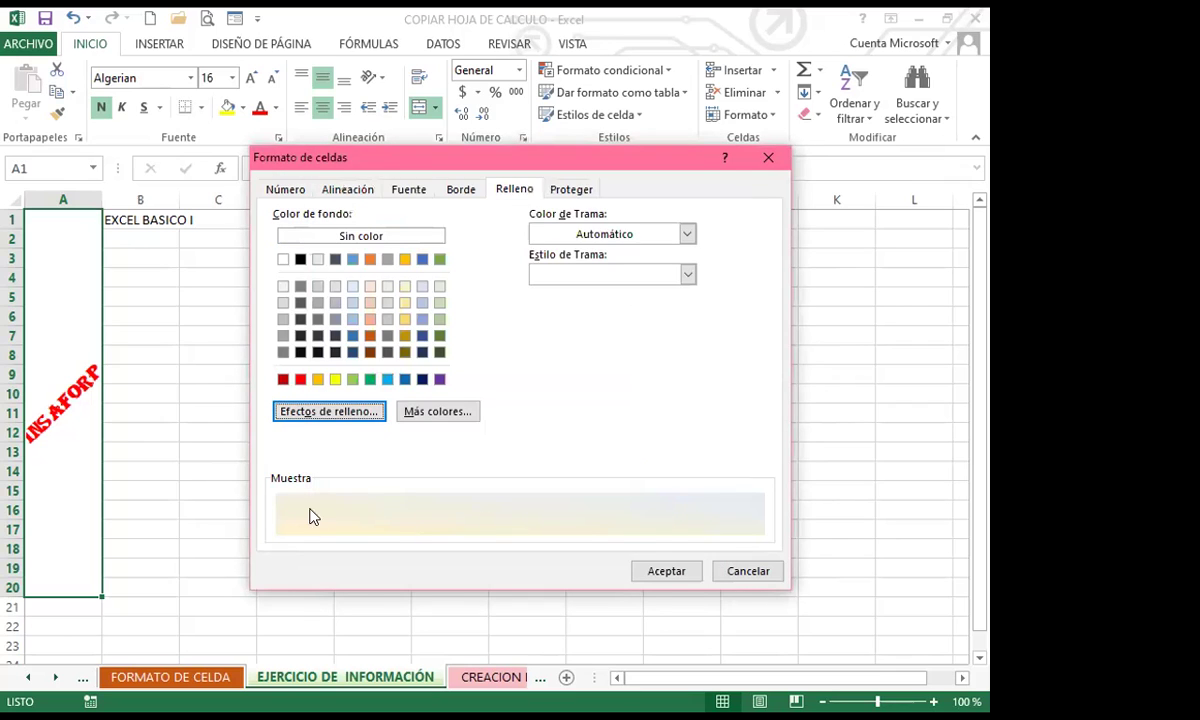
pyautogui.click(662, 571)
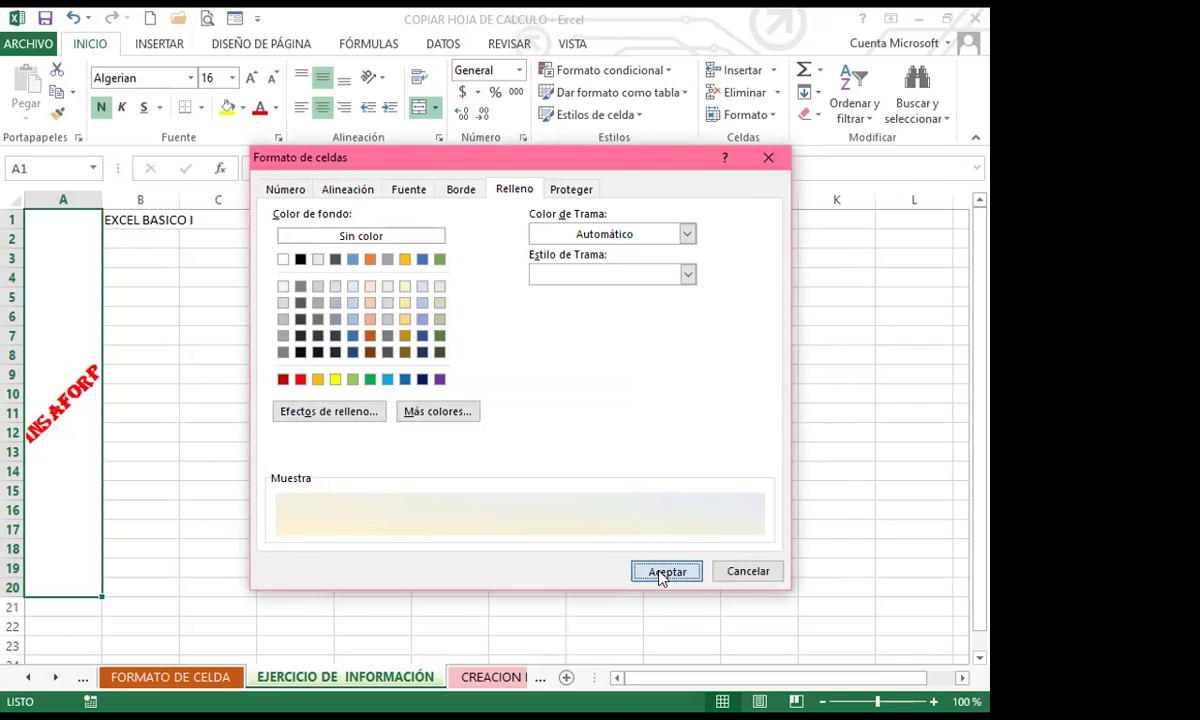
pyautogui.click(140, 420)
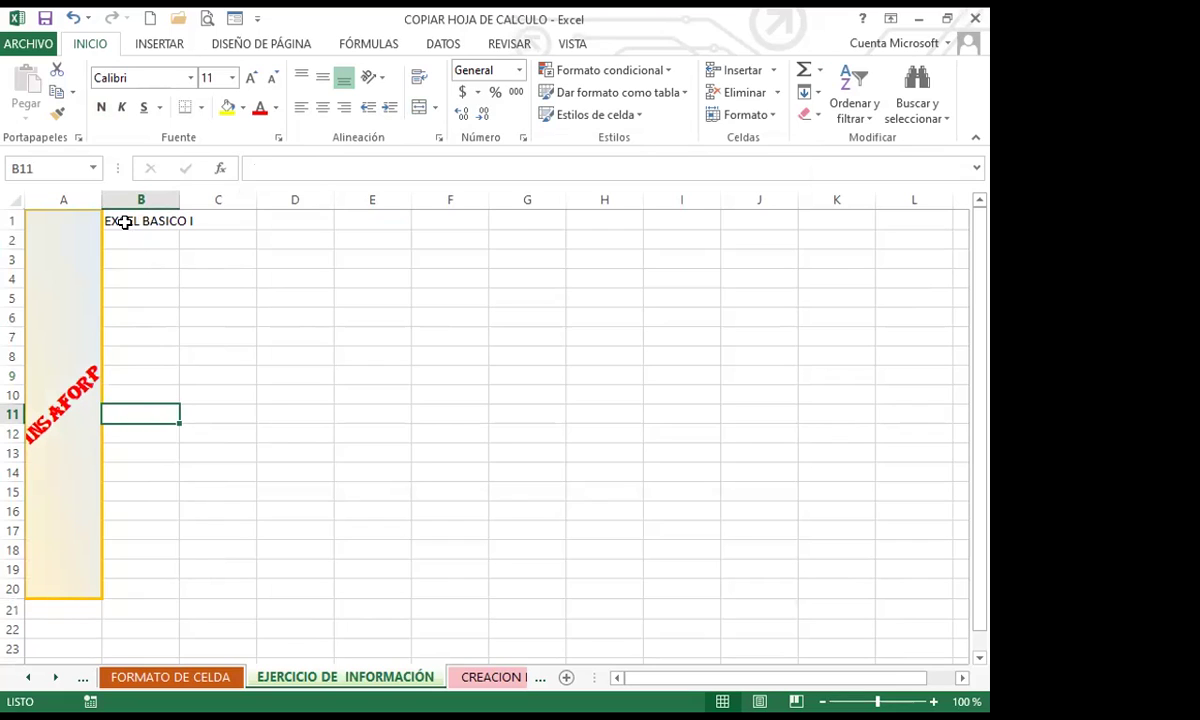
# Merge and centre the EXCEL BASICO I heading across B1:H20 and align it to the vertical middle
pyautogui.moveTo(127, 219)
pyautogui.mouseDown()
pyautogui.moveTo(415, 273)
pyautogui.moveTo(538, 319)
pyautogui.moveTo(600, 380)
pyautogui.moveTo(629, 586)
pyautogui.mouseUp()
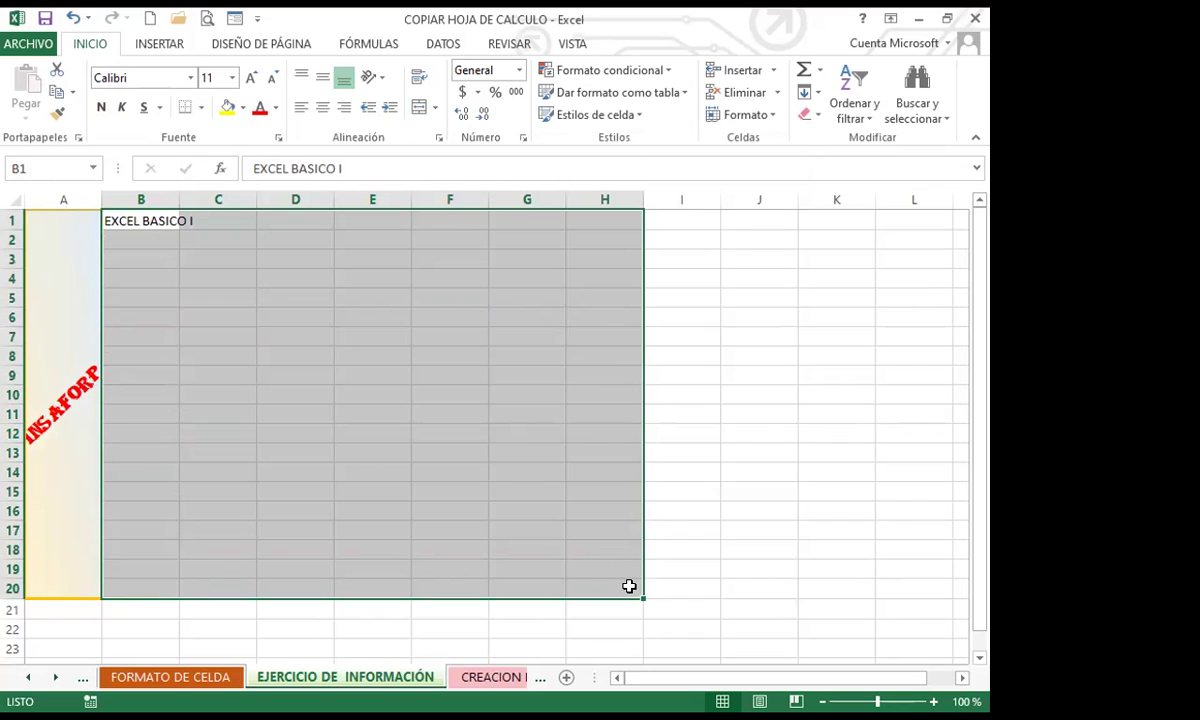
pyautogui.click(418, 110)
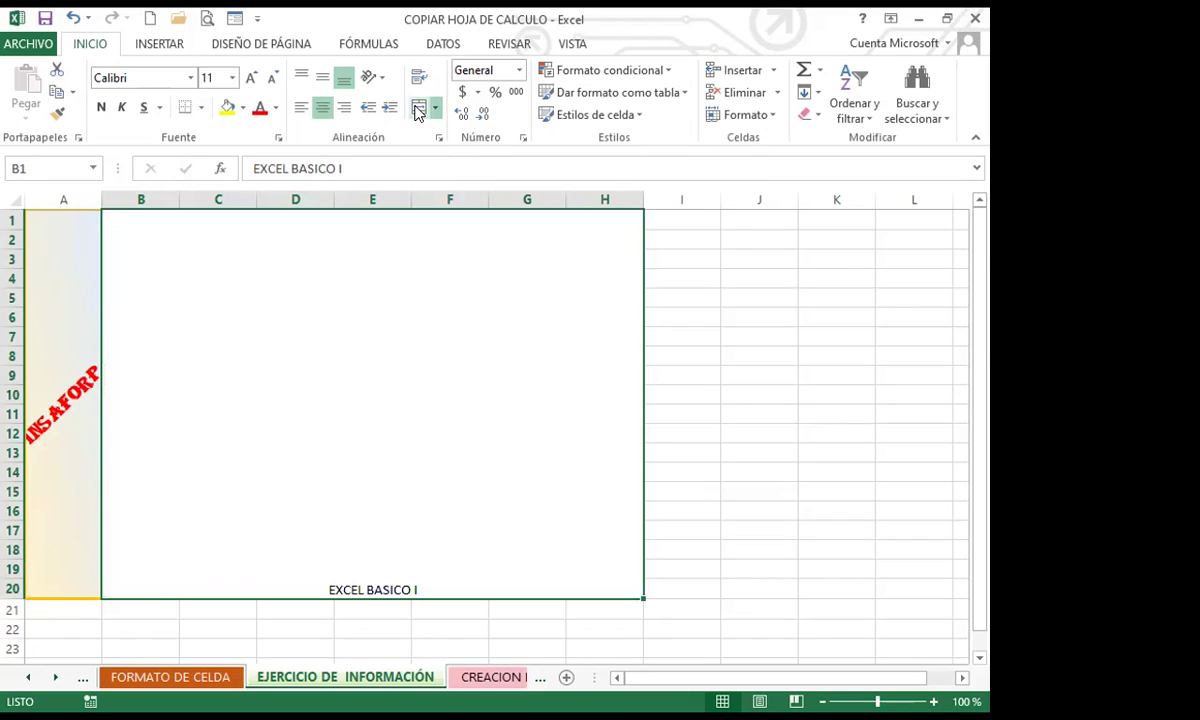
pyautogui.click(322, 80)
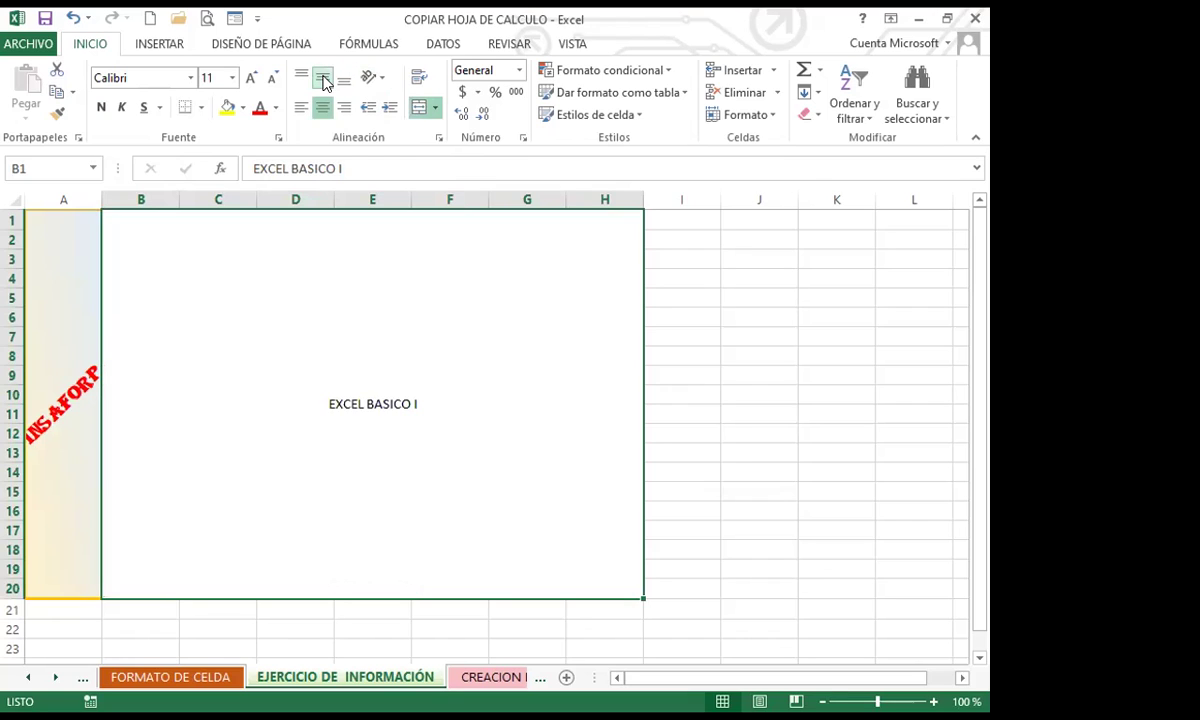
# Enlarge the EXCEL BASICO I text to size 36 and apply the Ángulo ascendente orientation
pyautogui.click(251, 78)
pyautogui.click(251, 78)
pyautogui.click(251, 78)
pyautogui.click(251, 78)
pyautogui.click(251, 78)
pyautogui.click(251, 78)
pyautogui.click(251, 78)
pyautogui.click(251, 78)
pyautogui.click(251, 78)
pyautogui.click(251, 78)
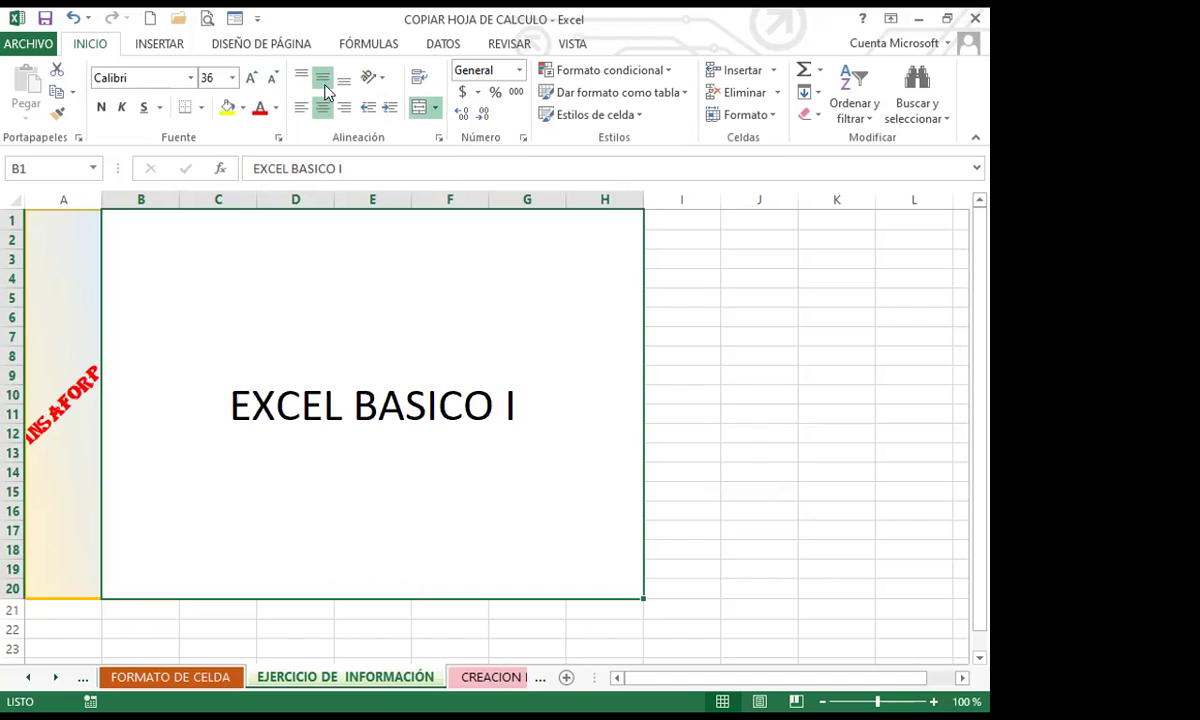
pyautogui.click(380, 80)
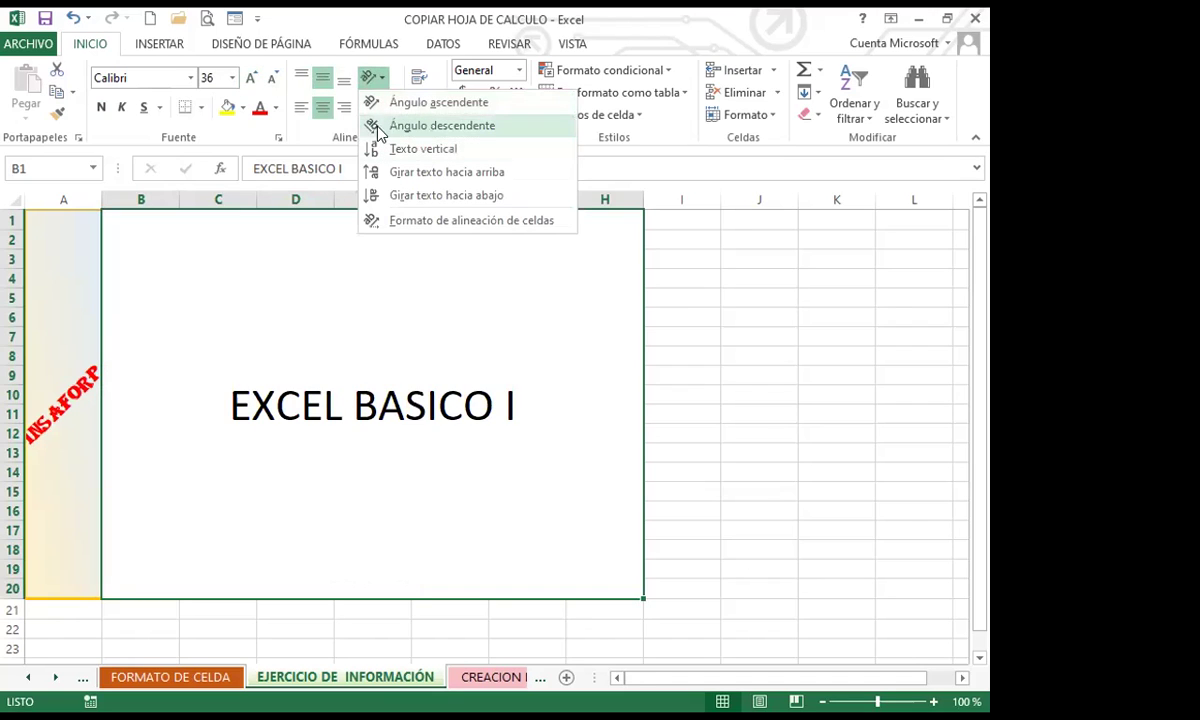
pyautogui.click(368, 102)
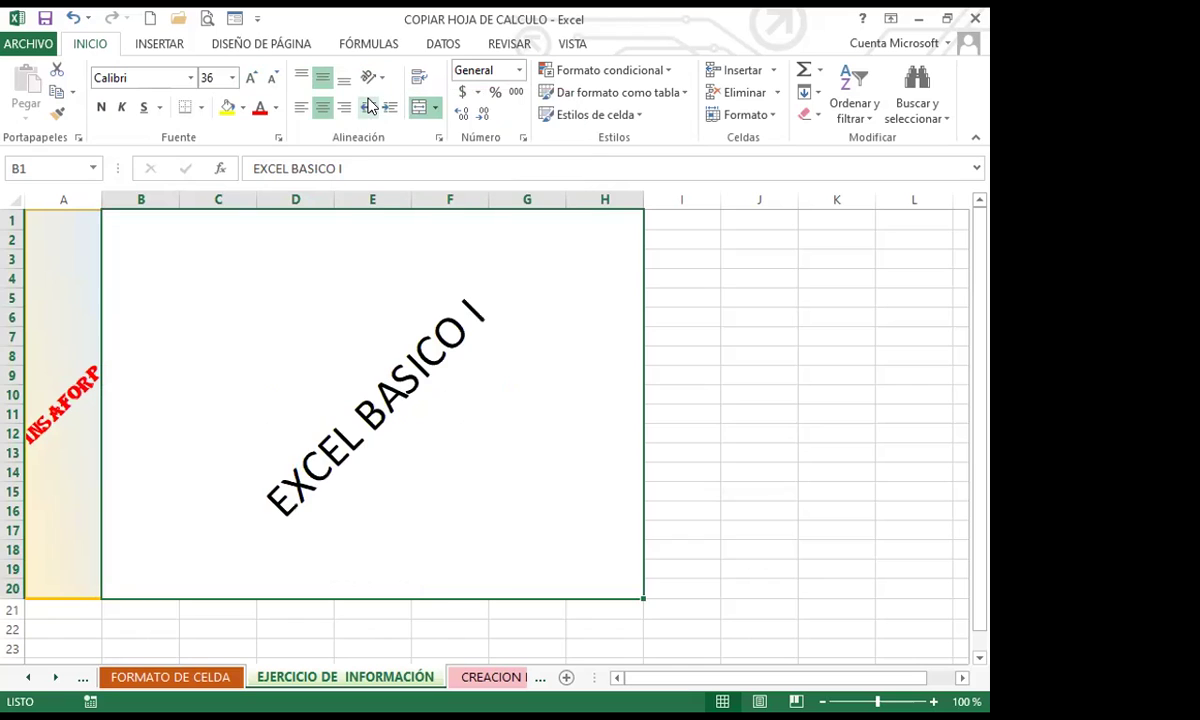
# Set the font colour of the EXCEL BASICO I text to dark orange in the cell format settings
pyautogui.click(279, 139)
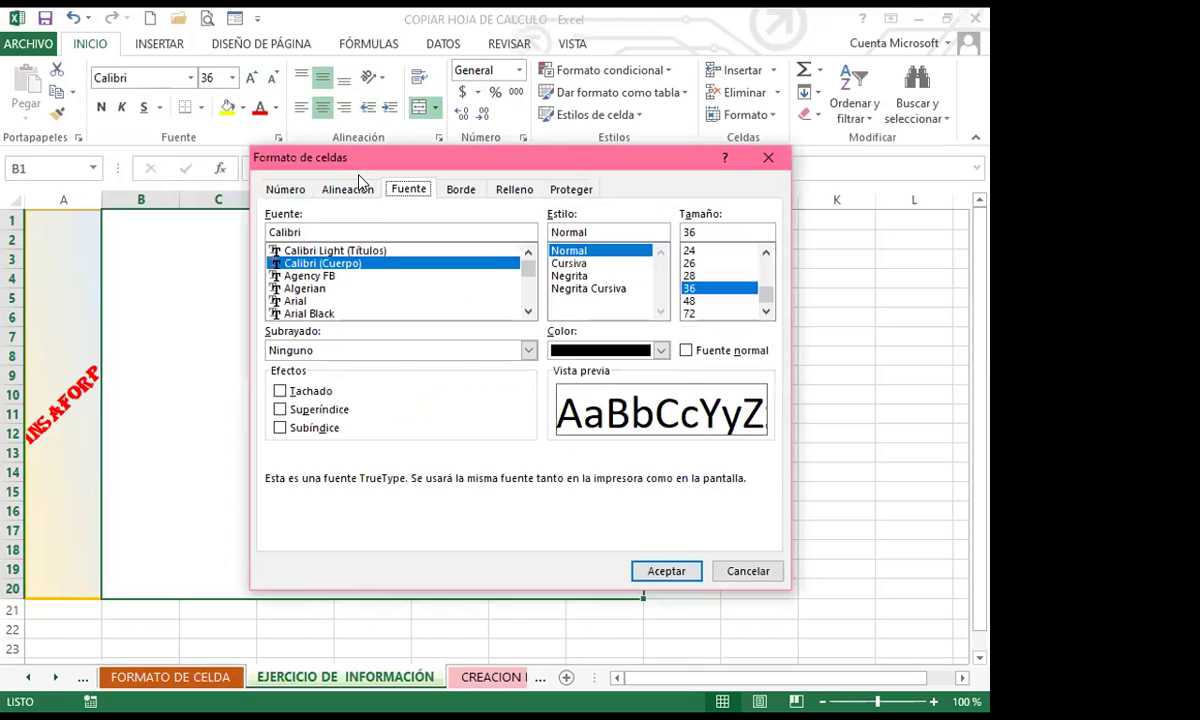
pyautogui.click(662, 351)
pyautogui.click(662, 350)
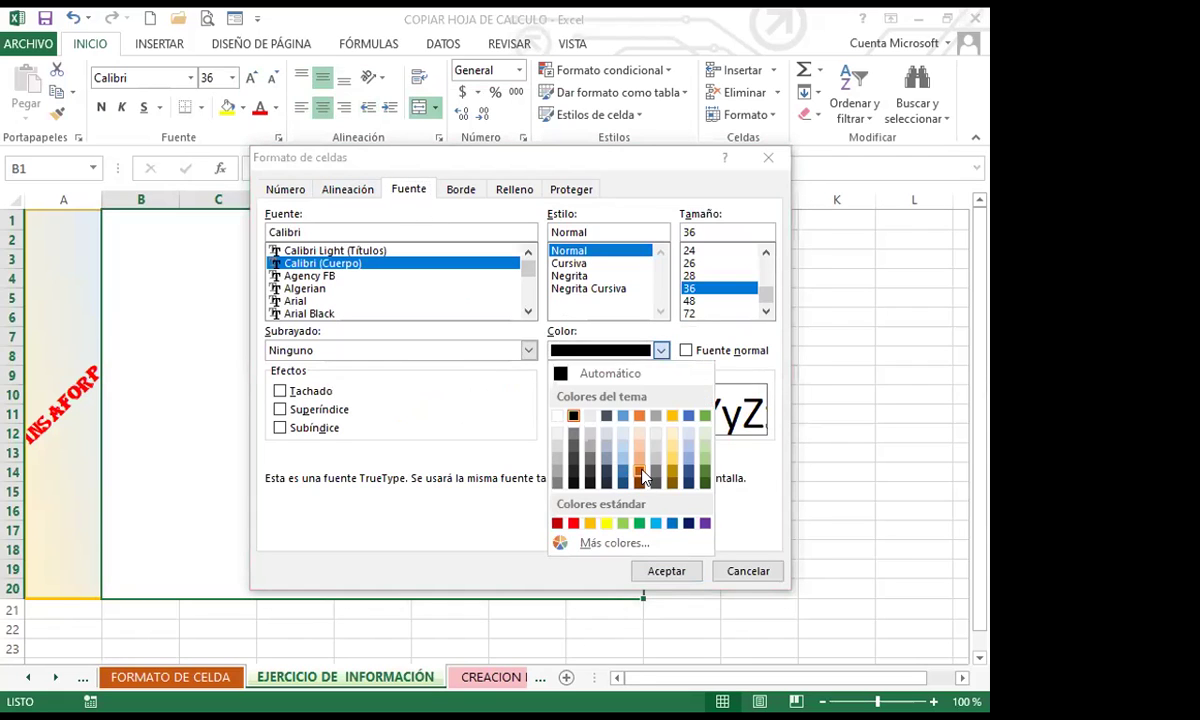
pyautogui.click(641, 472)
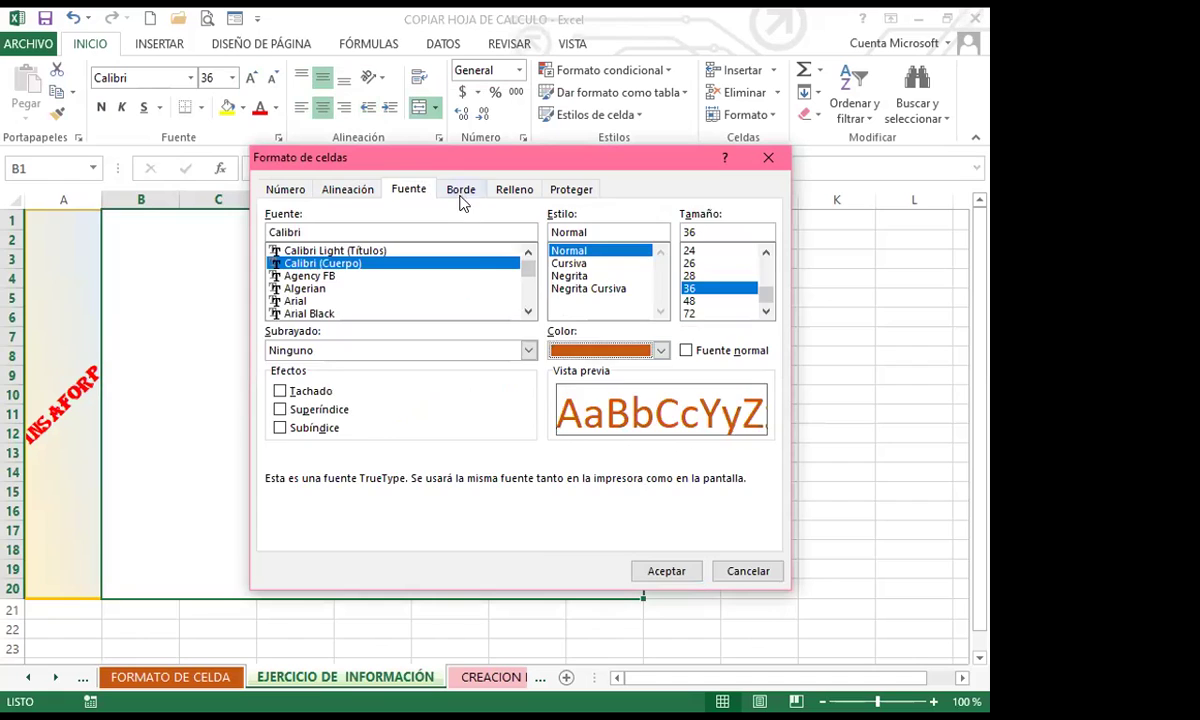
# Add thick dark blue borders to the top, right and bottom edges of the merged EXCEL BASICO I cell
pyautogui.click(462, 192)
pyautogui.click(389, 392)
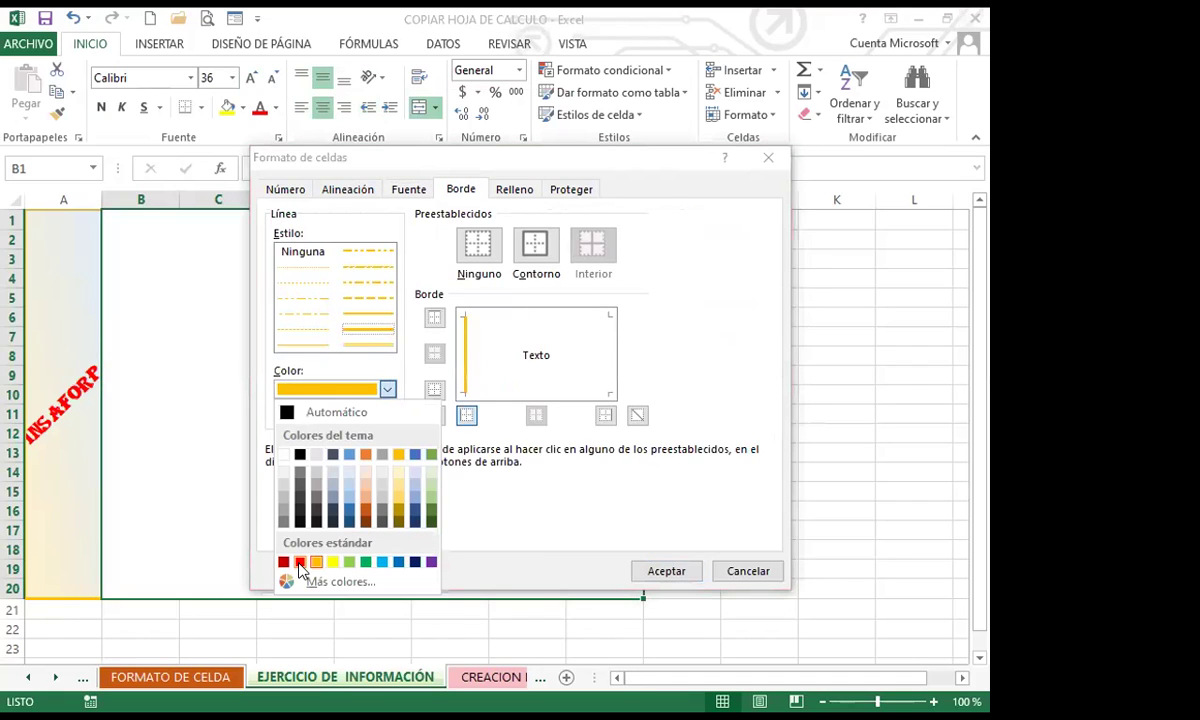
pyautogui.click(349, 521)
pyautogui.click(568, 320)
pyautogui.click(610, 350)
pyautogui.click(561, 394)
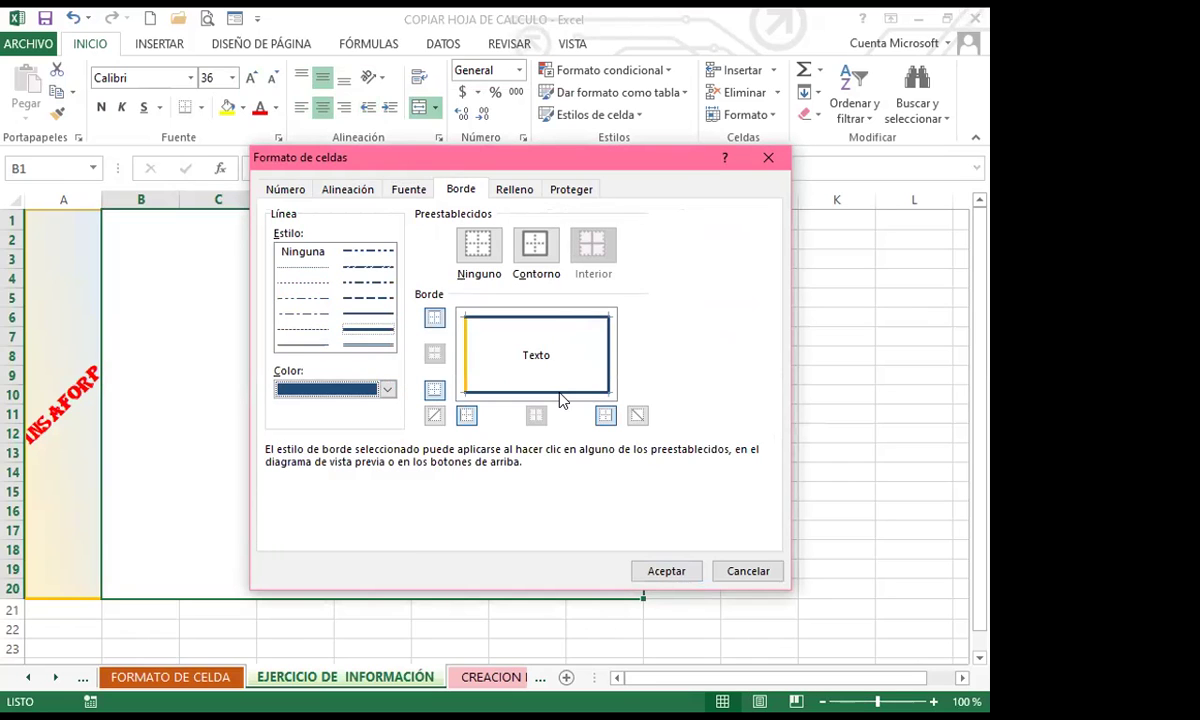
# Fill the merged EXCEL BASICO I cell with a light green pattern of thin horizontal stripes and apply the format
pyautogui.click(515, 190)
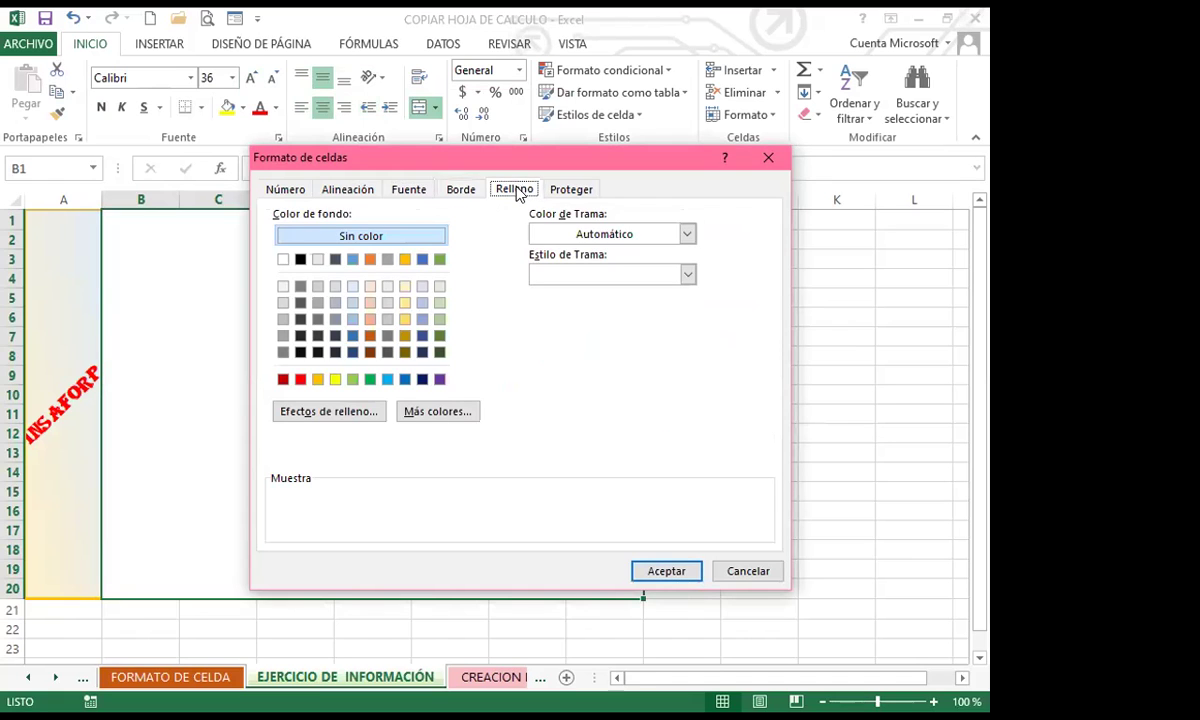
pyautogui.click(687, 234)
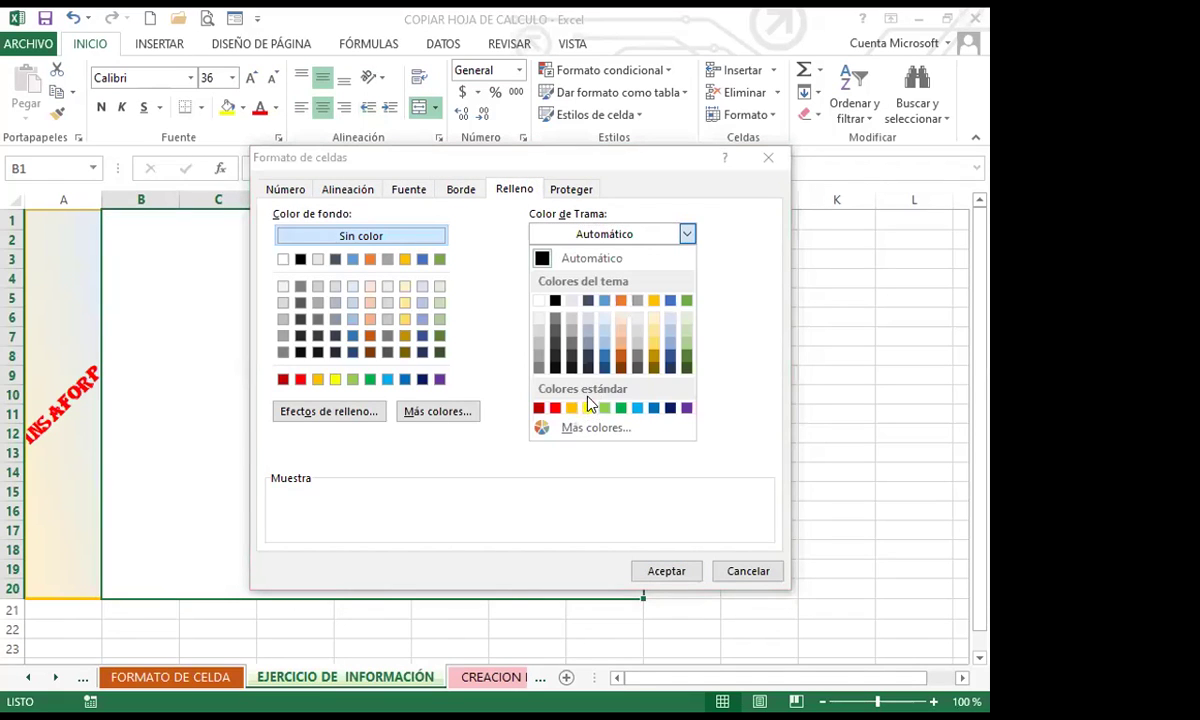
pyautogui.click(678, 344)
pyautogui.click(688, 274)
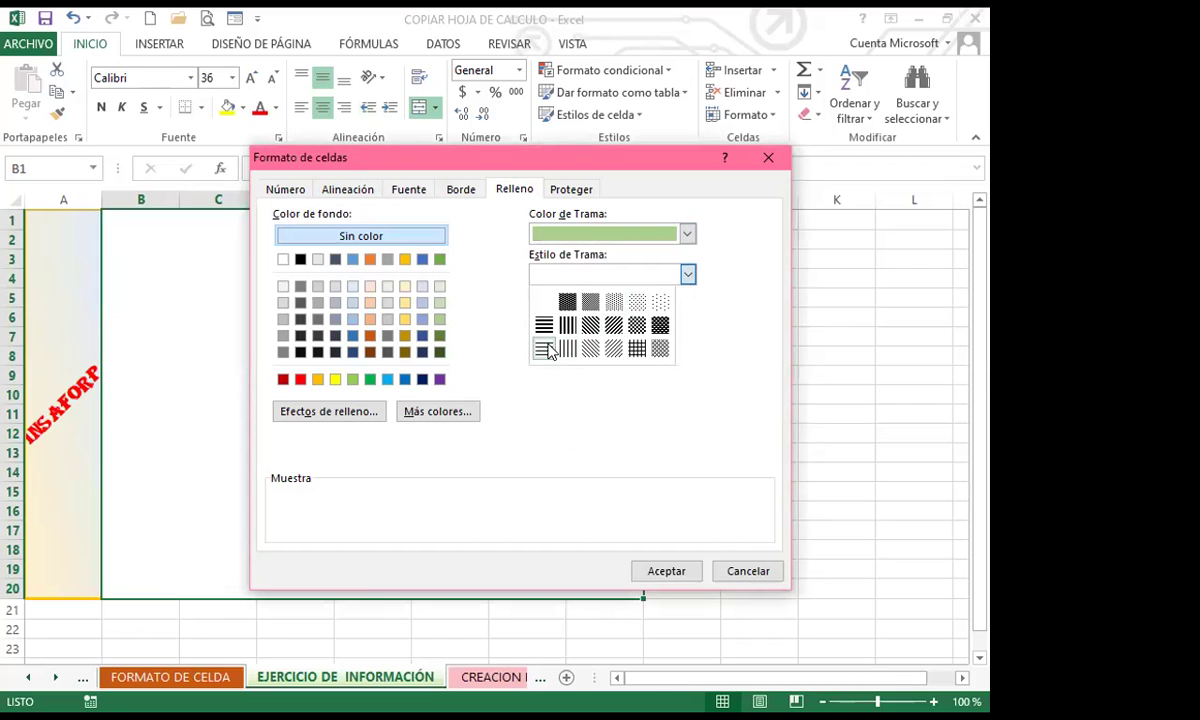
pyautogui.click(549, 347)
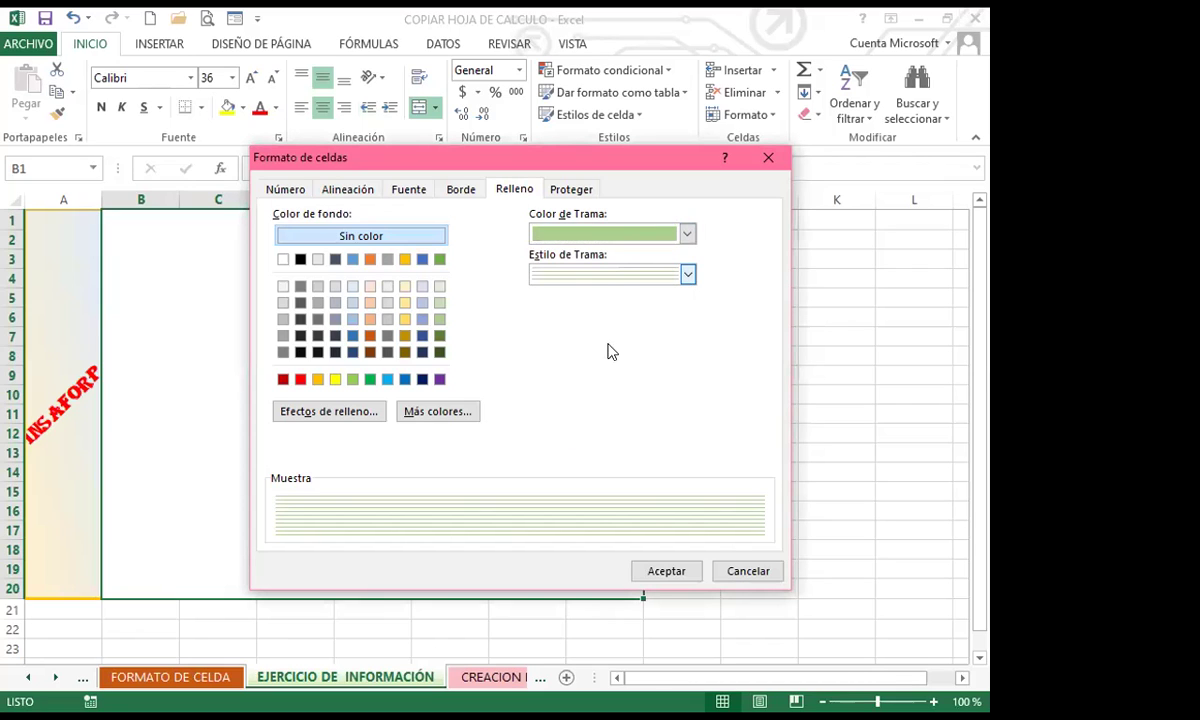
pyautogui.click(659, 572)
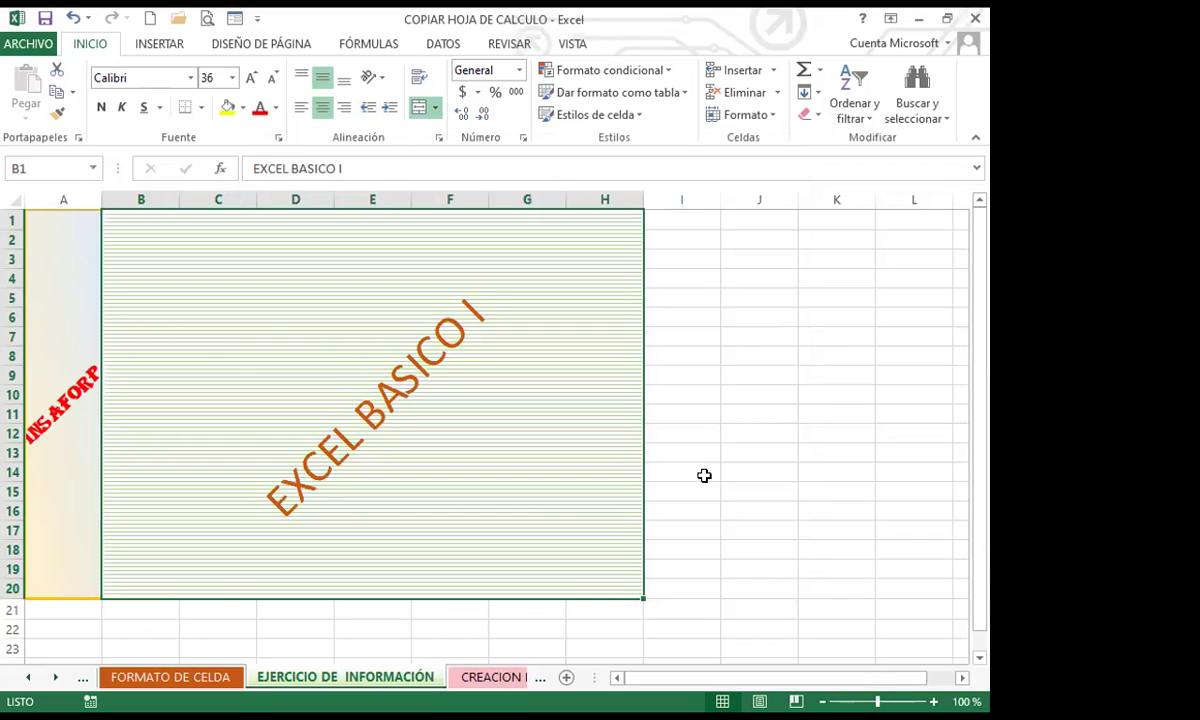
pyautogui.click(712, 464)
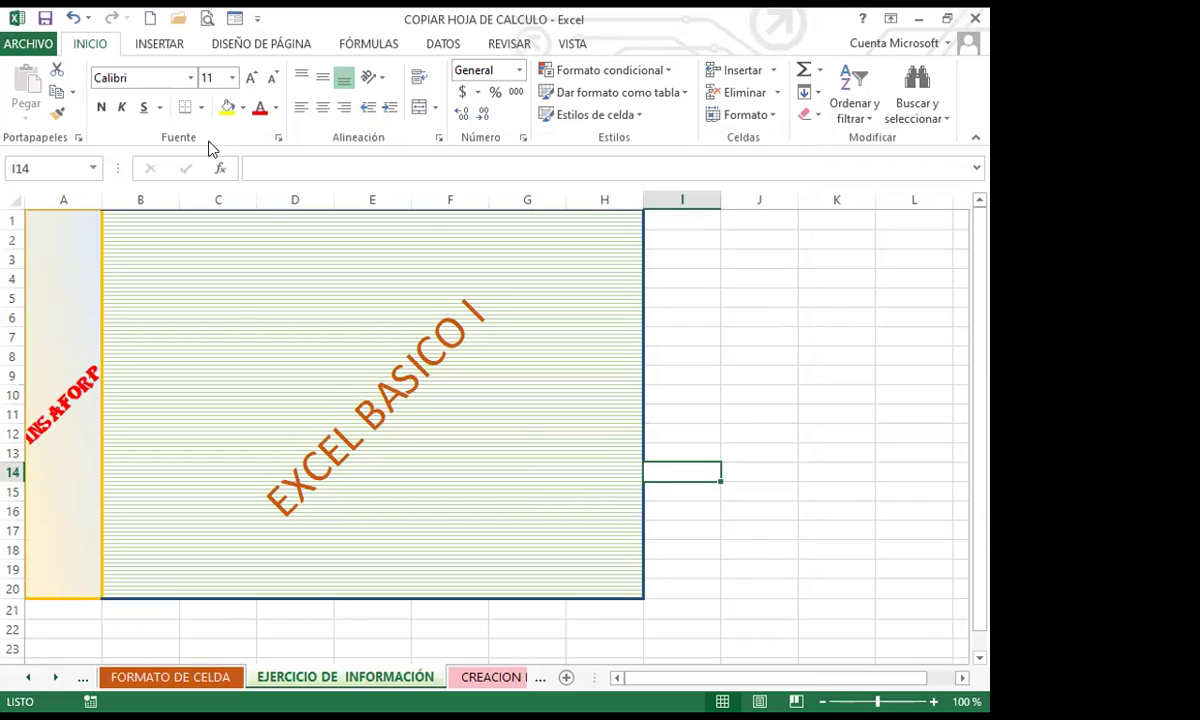
# Hide the gridlines (Líneas de cuadrícula) of the EJERCICIO DE INFORMACIÓN sheet and check the area around the merged cells
pyautogui.click(574, 44)
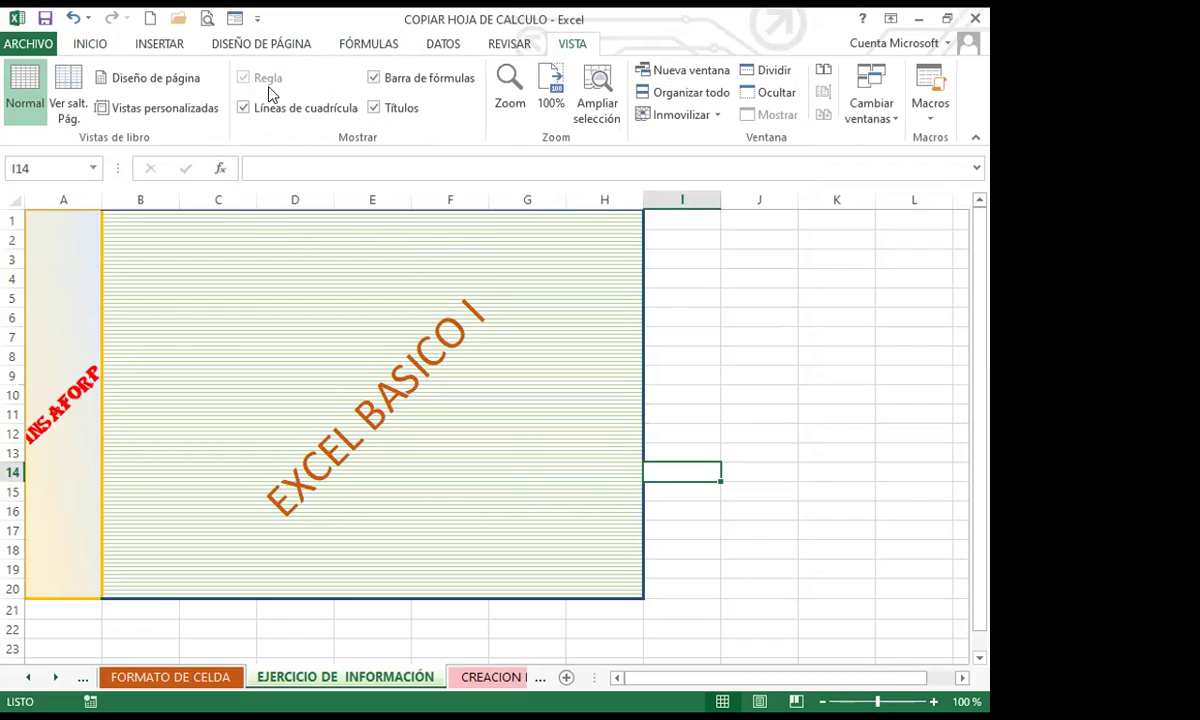
pyautogui.click(241, 108)
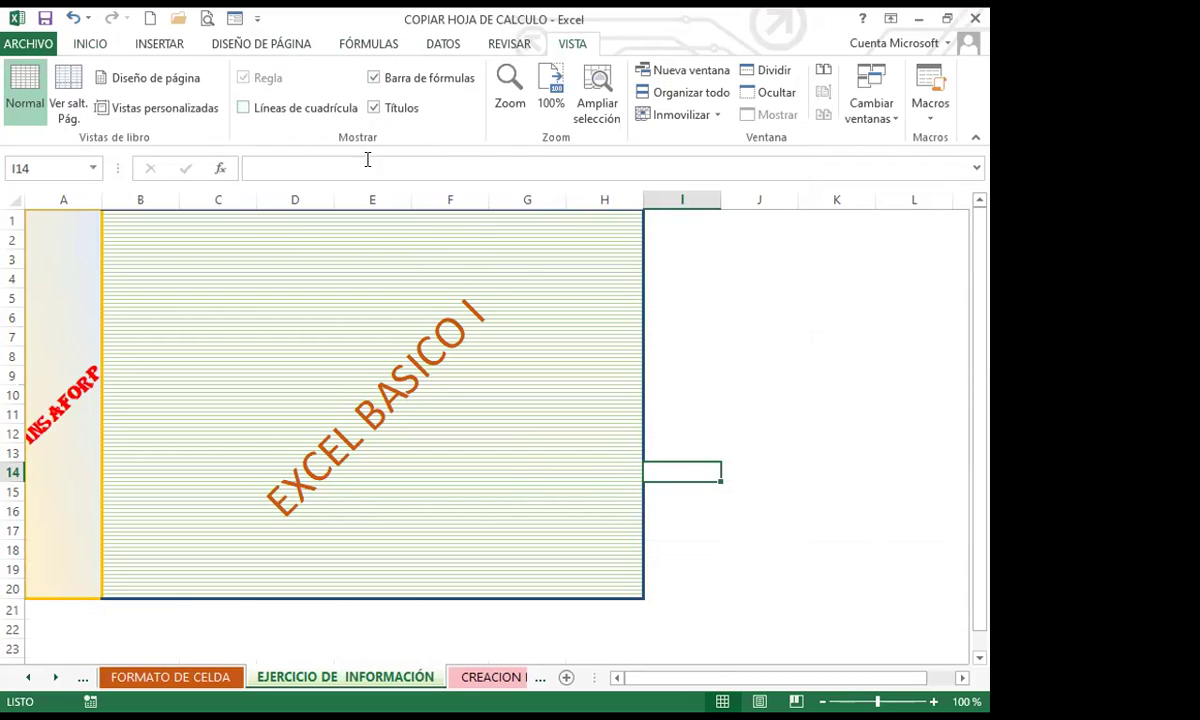
pyautogui.click(721, 331)
pyautogui.scroll(-3, 690, 395)
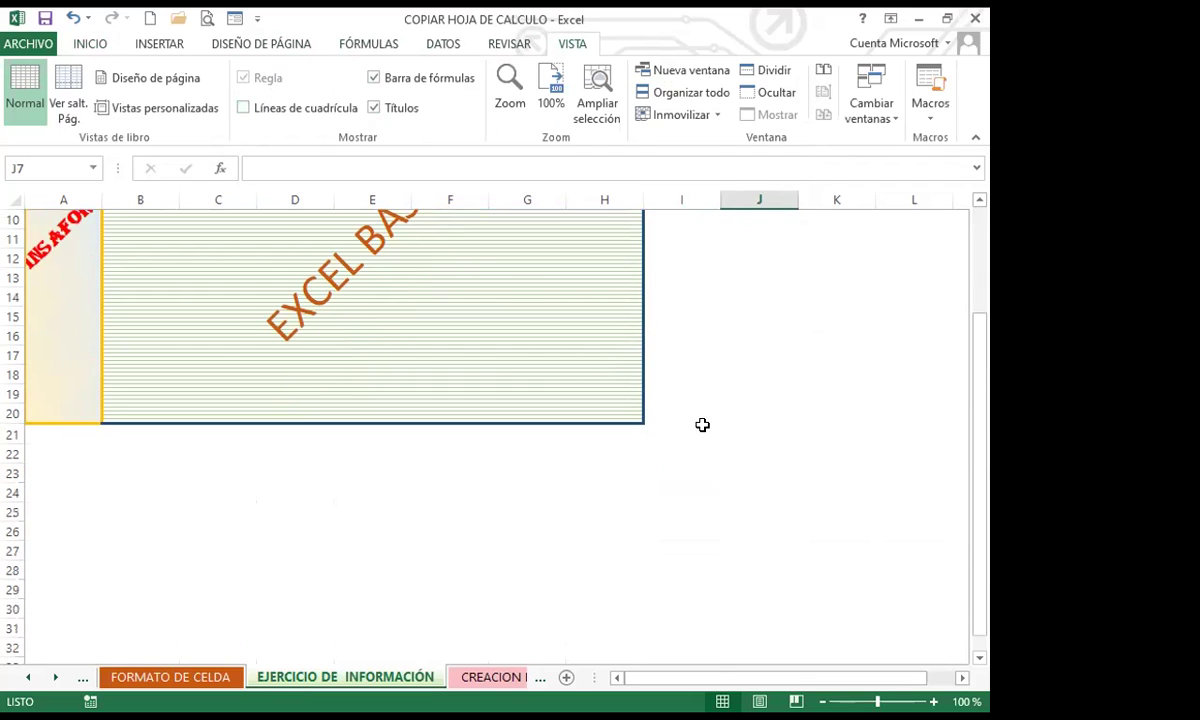
pyautogui.scroll(3, 700, 420)
pyautogui.click(684, 391)
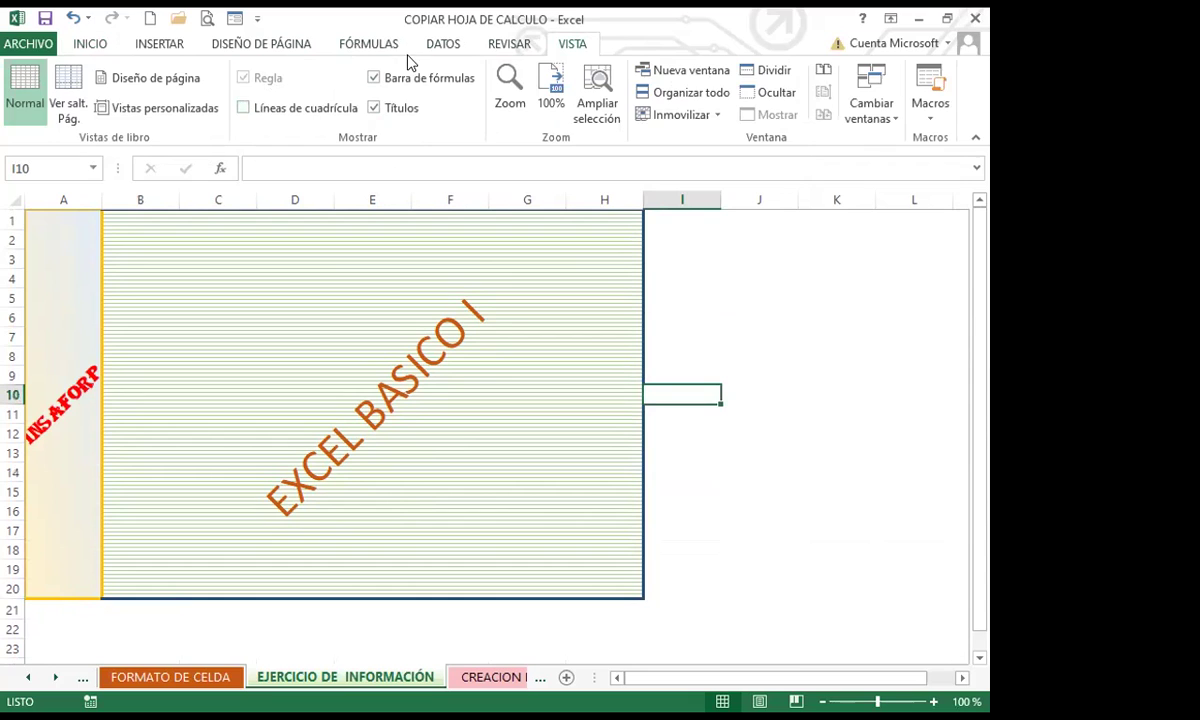
# Start adding a sheet background (Fondo) and search Bing images for PAISAJES
pyautogui.click(268, 47)
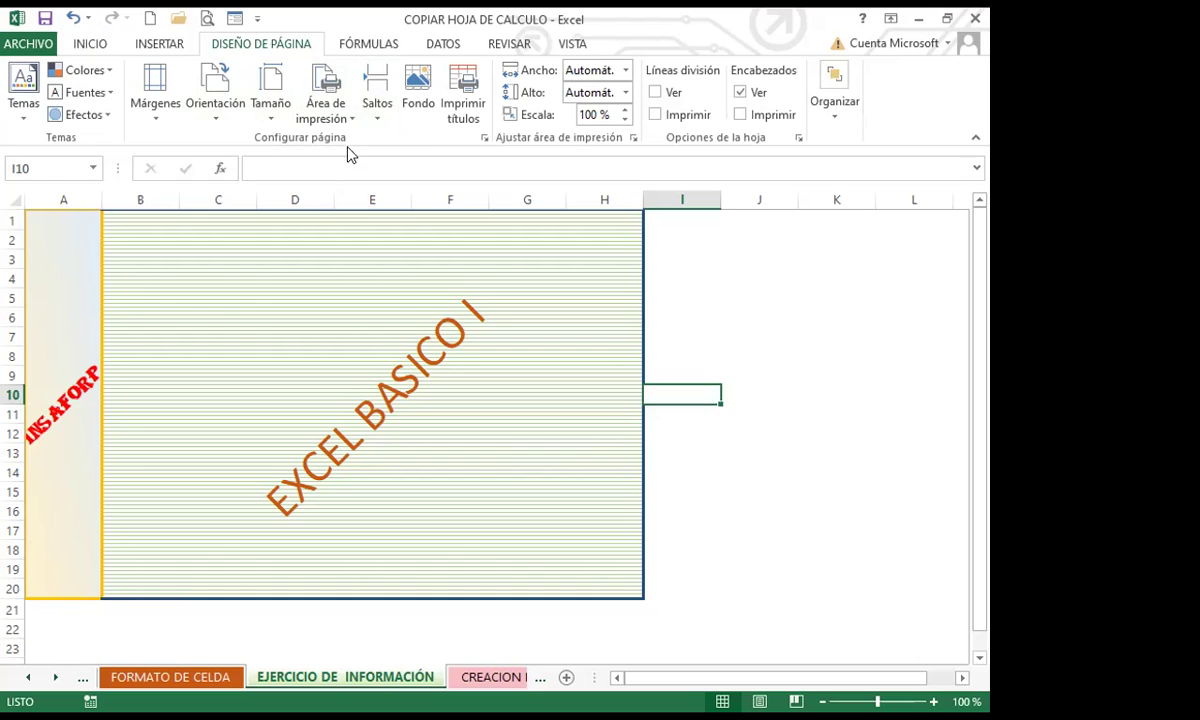
pyautogui.click(418, 82)
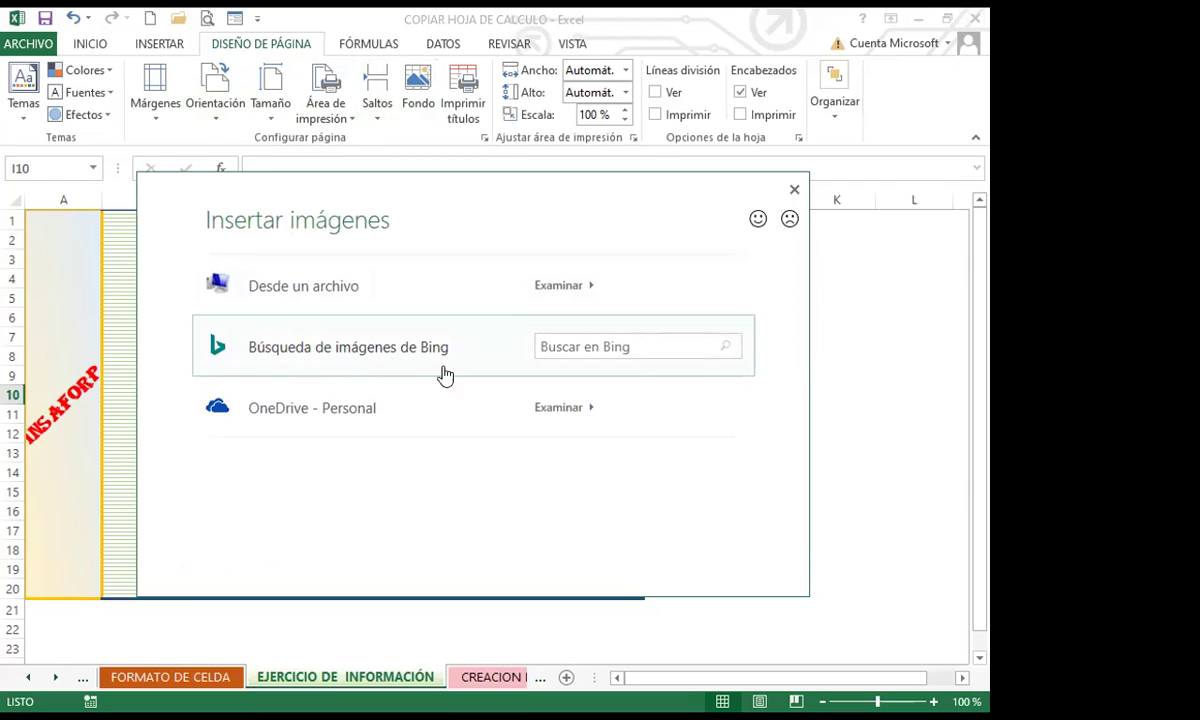
pyautogui.click(575, 345)
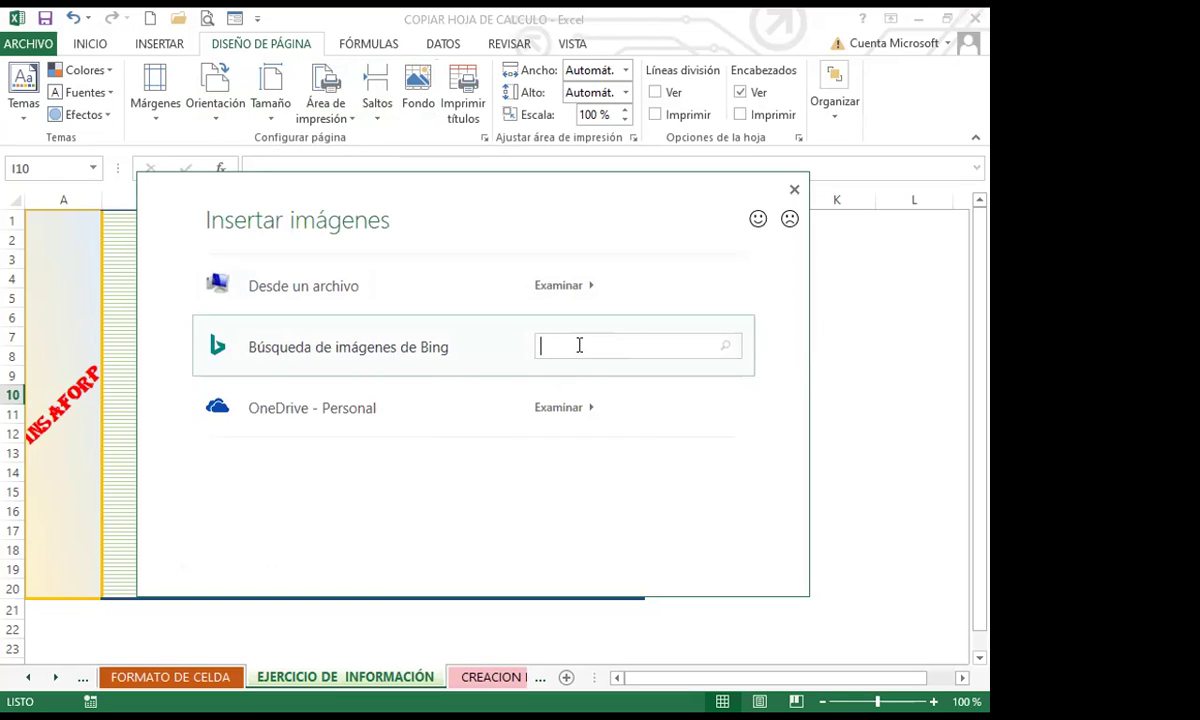
pyautogui.write('PAISAJES')
pyautogui.press('Return')
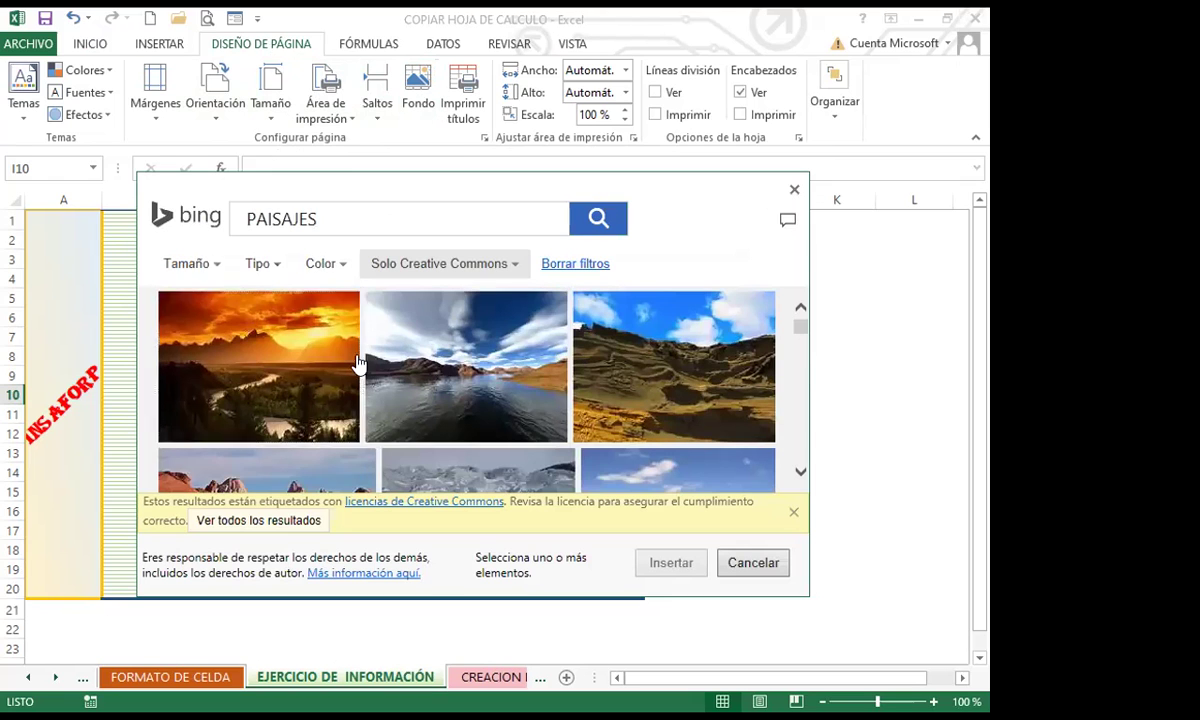
# Choose the night picture of the glowing igloo from the PAISAJES results and insert it as the sheet background
pyautogui.scroll(-6, 336, 393)
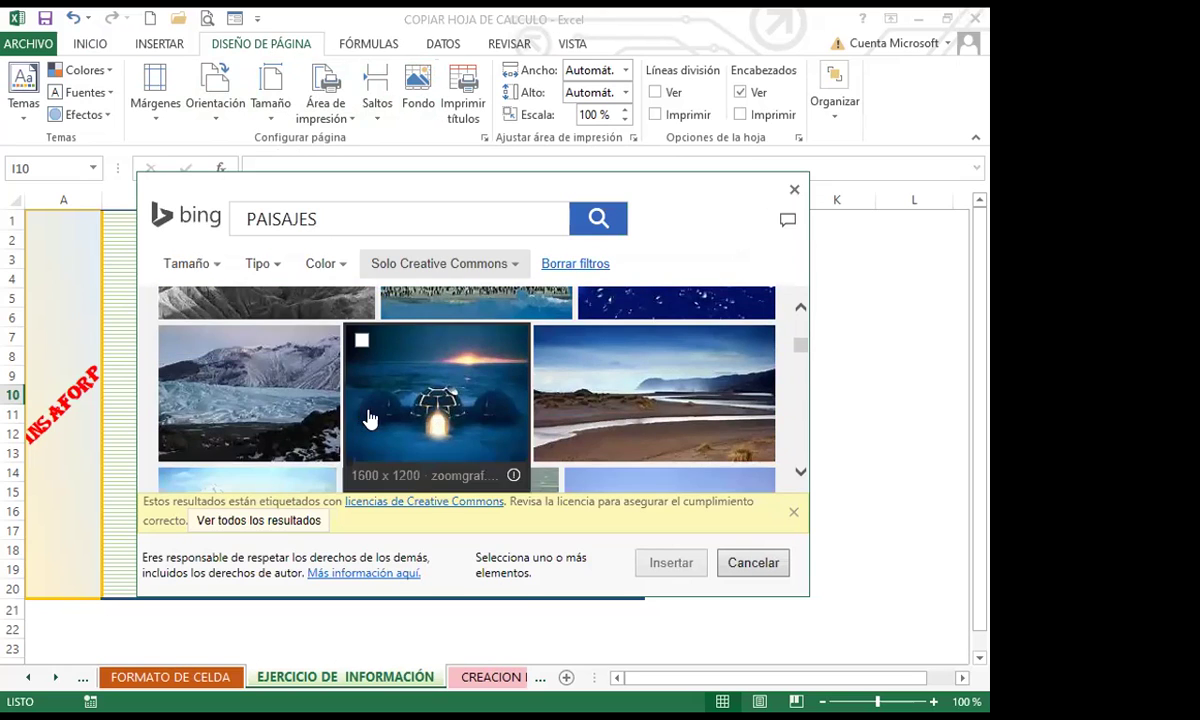
pyautogui.scroll(1, 380, 420)
pyautogui.click(400, 430)
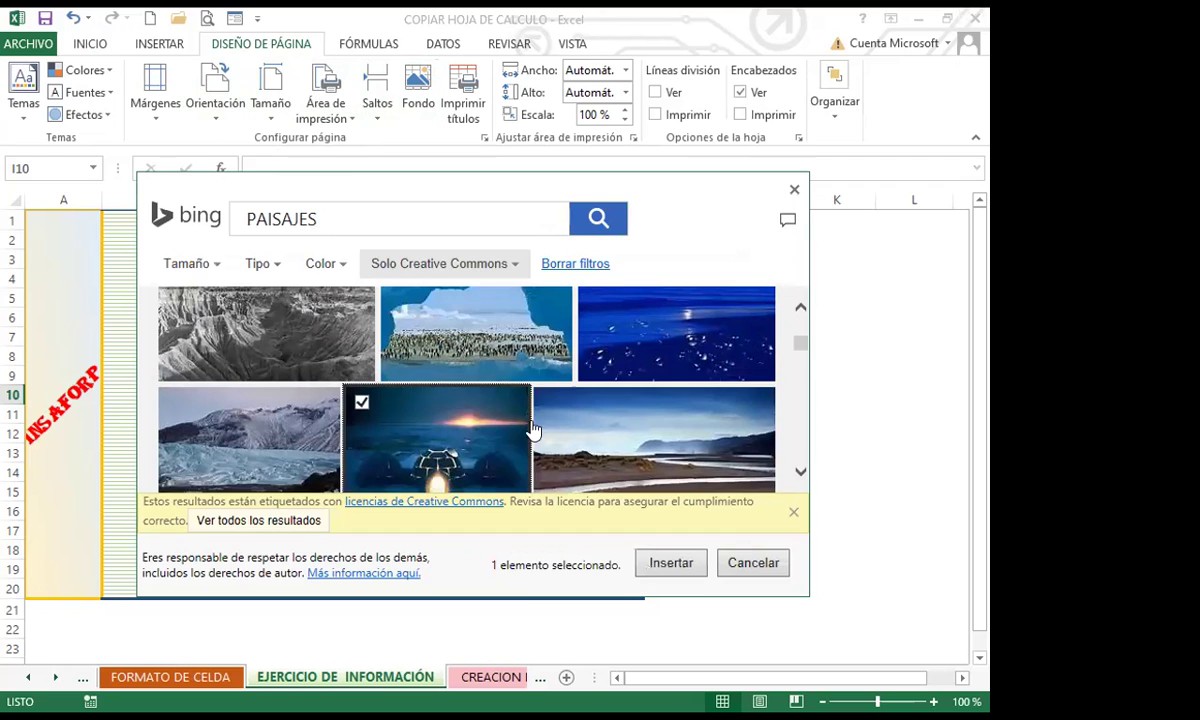
pyautogui.click(662, 563)
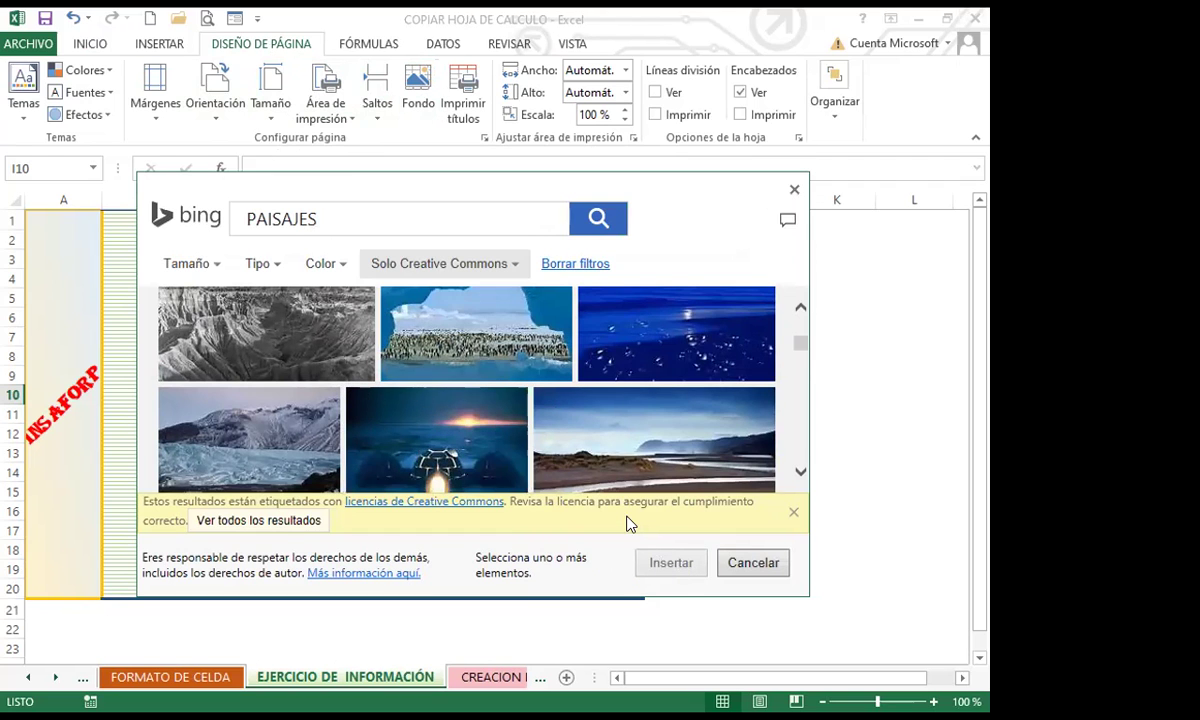
# Examine the background picture below and beside the merged INSAFORP and EXCEL BASICO I cells, selecting cell I15 along the way
pyautogui.scroll(-16, 732, 515)
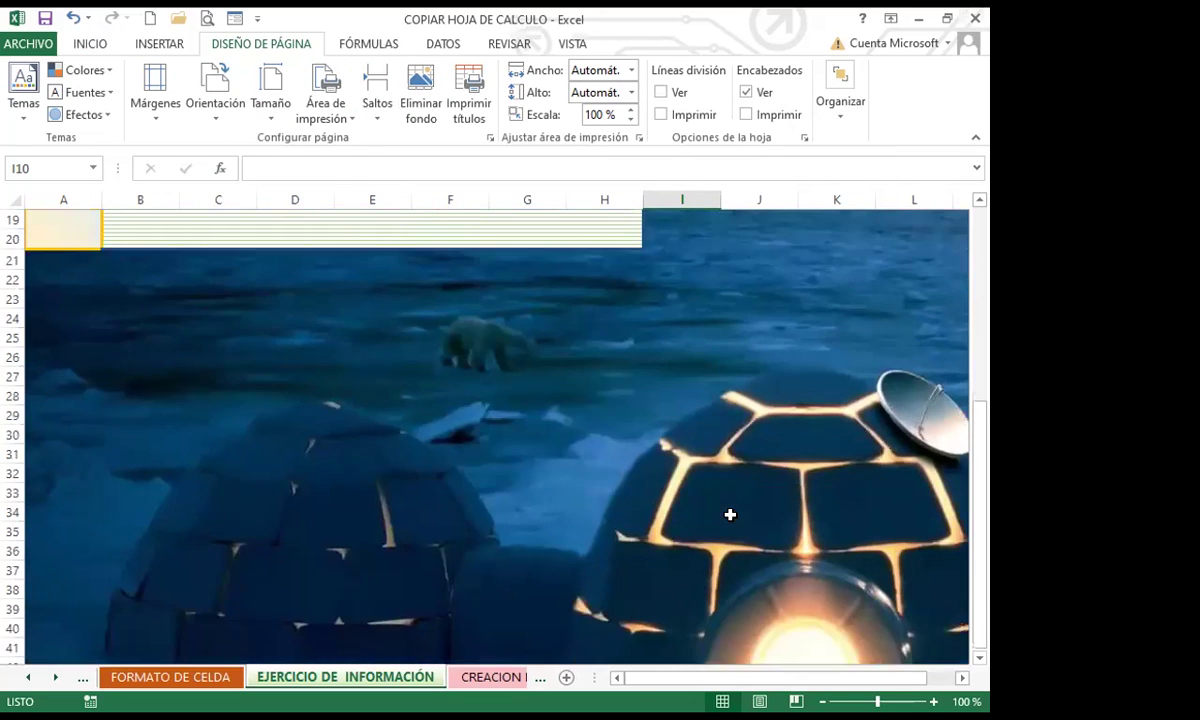
pyautogui.scroll(-20, 730, 513)
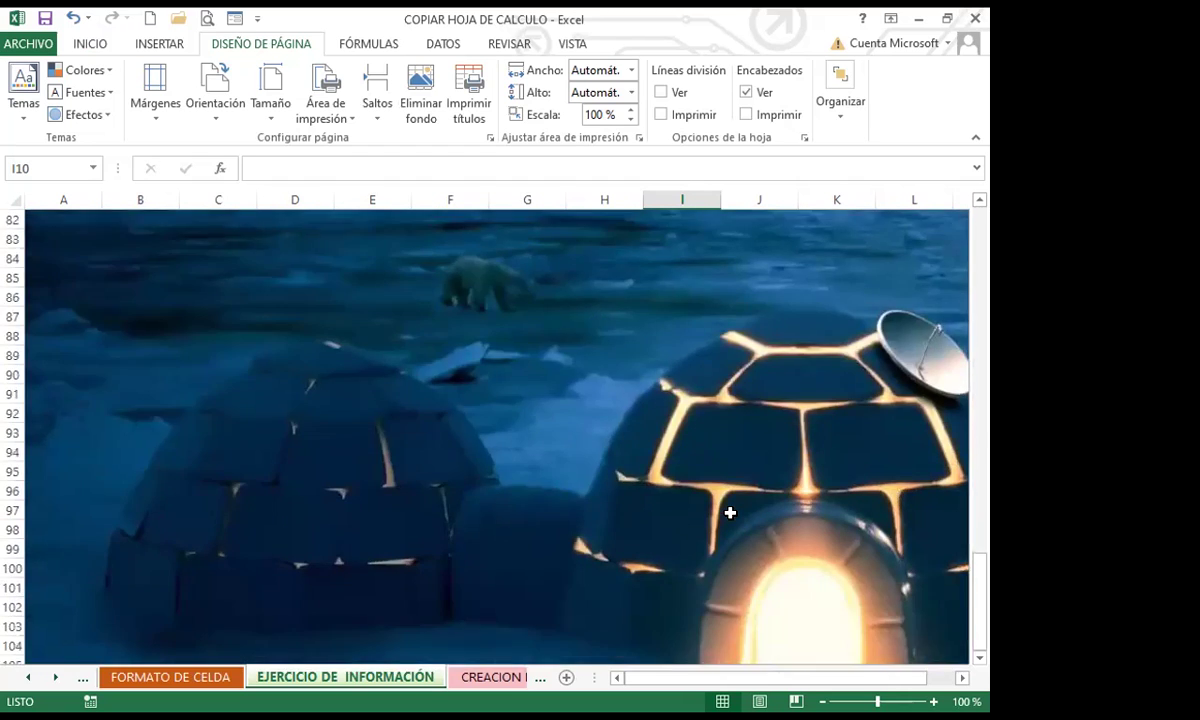
pyautogui.scroll(20, 730, 512)
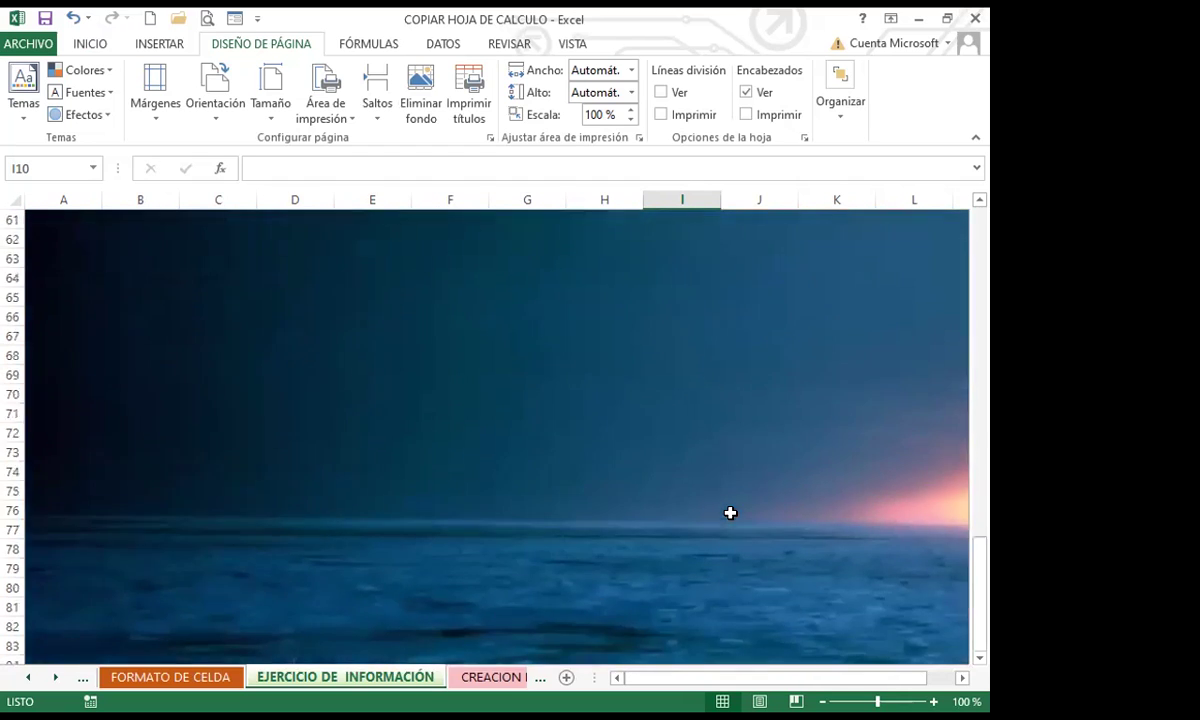
pyautogui.scroll(8, 730, 511)
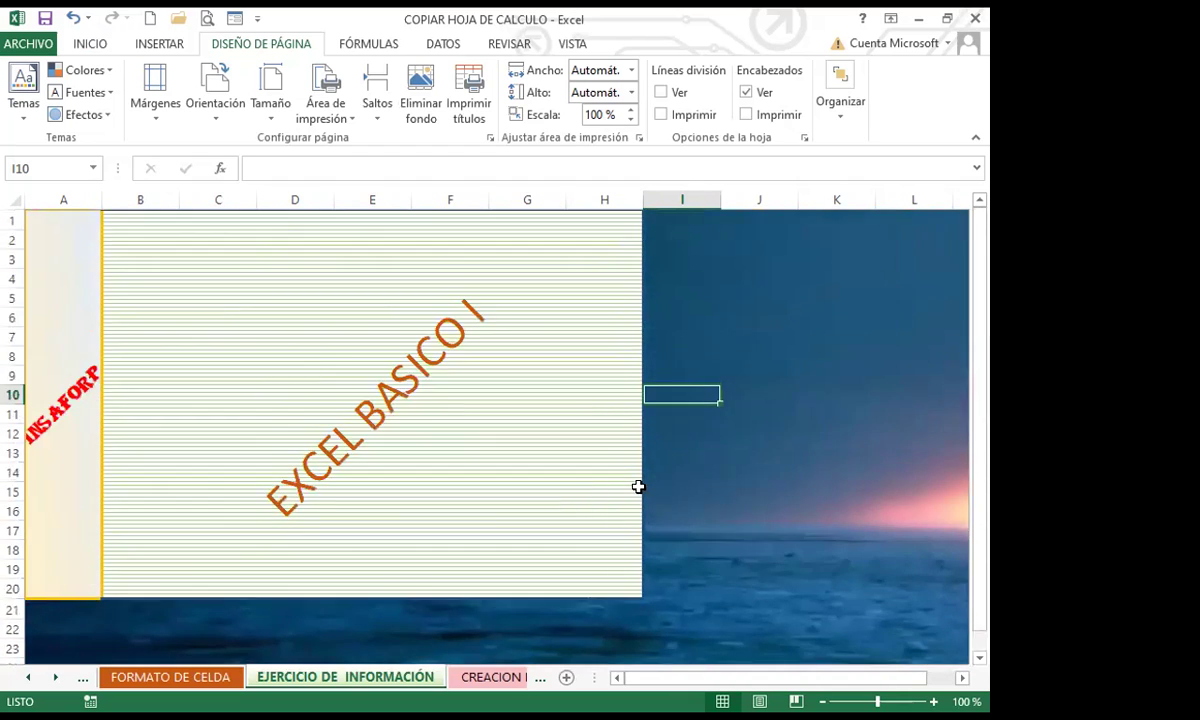
pyautogui.click(698, 483)
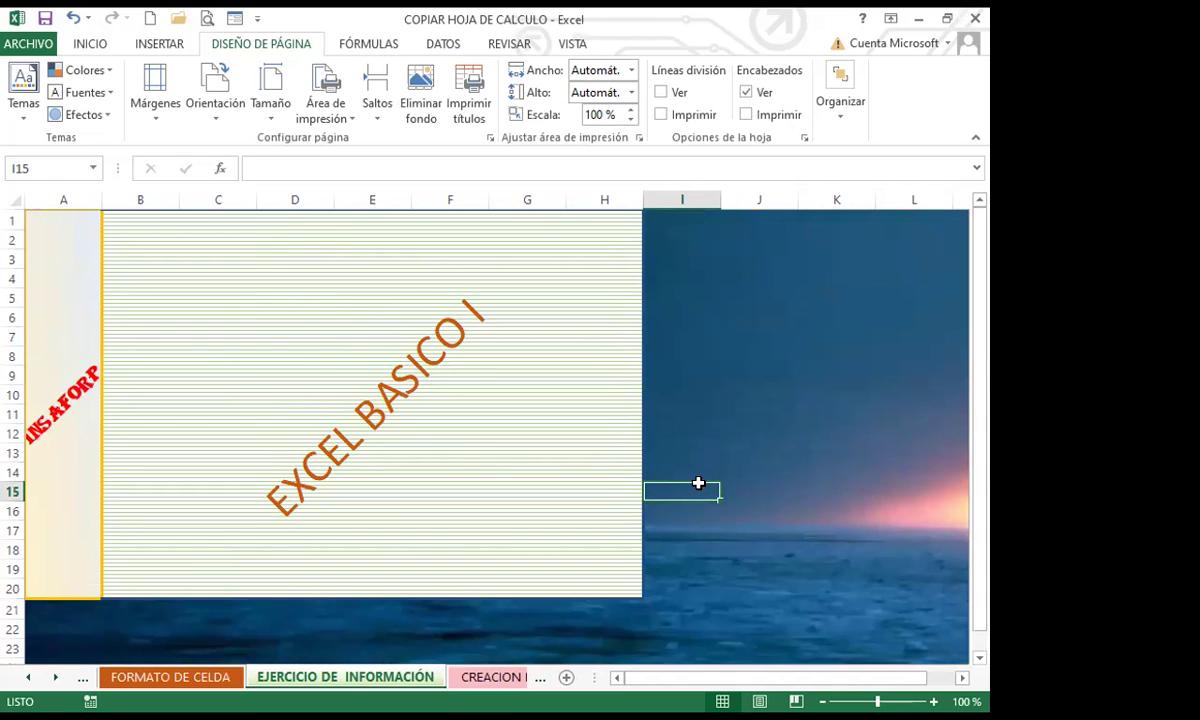
pyautogui.scroll(-7, 702, 485)
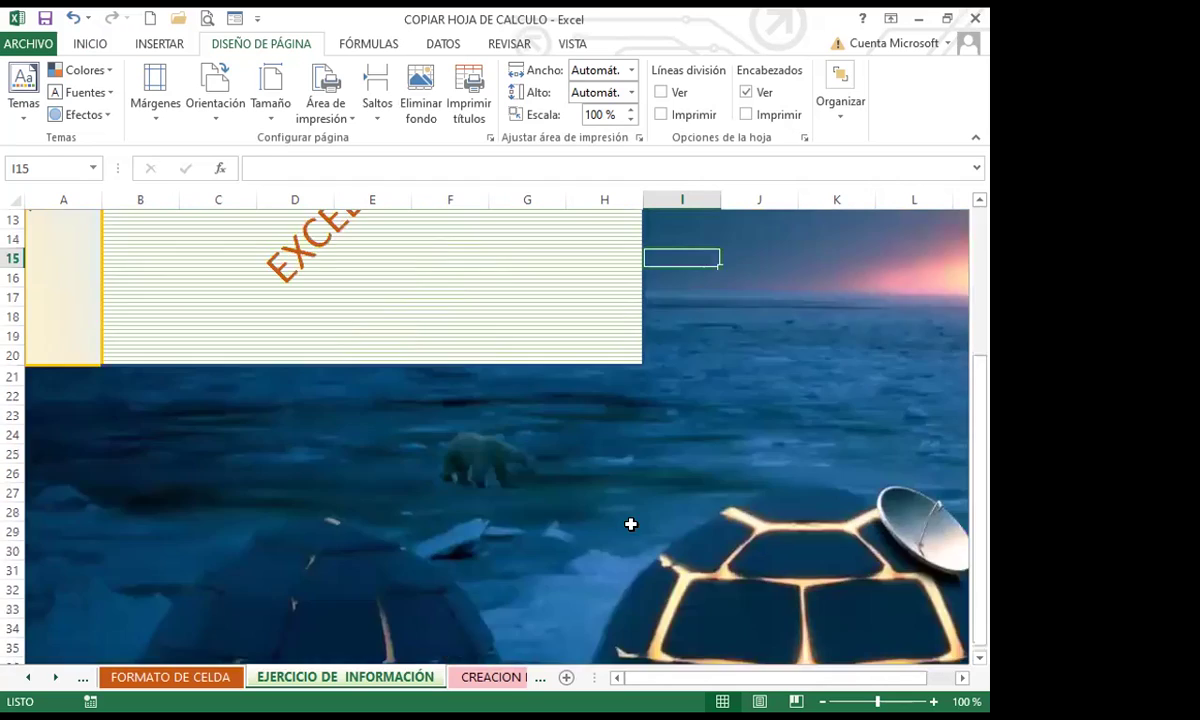
pyautogui.scroll(7, 630, 525)
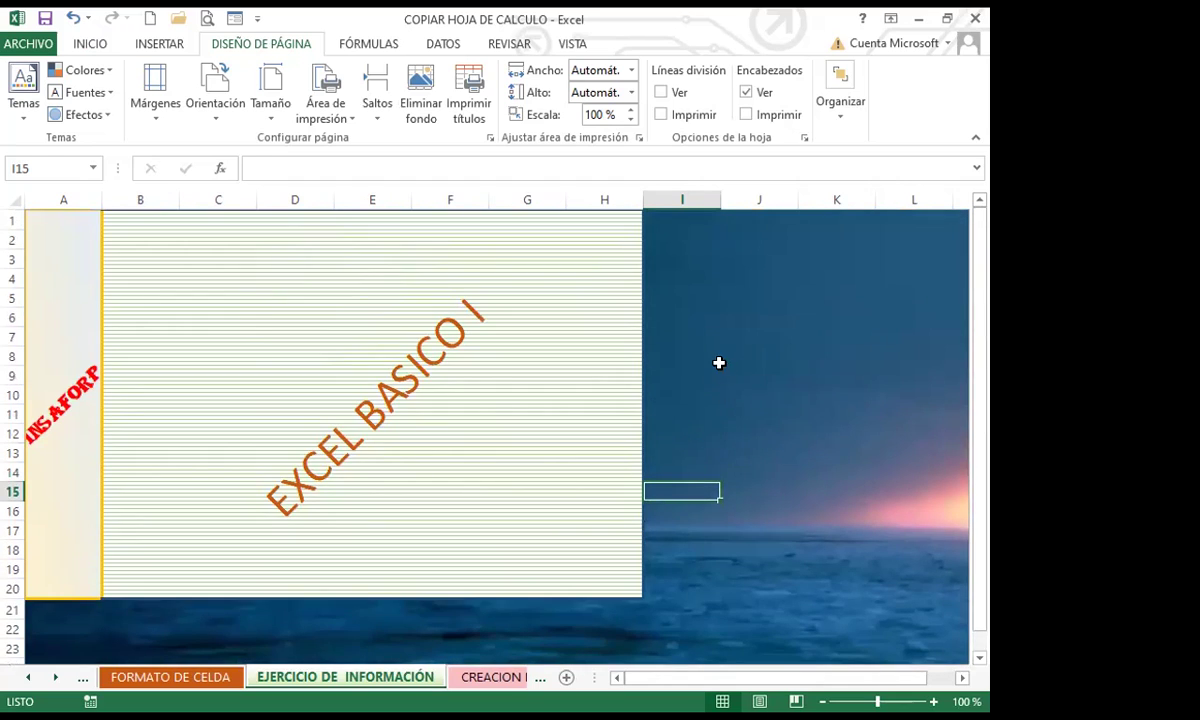